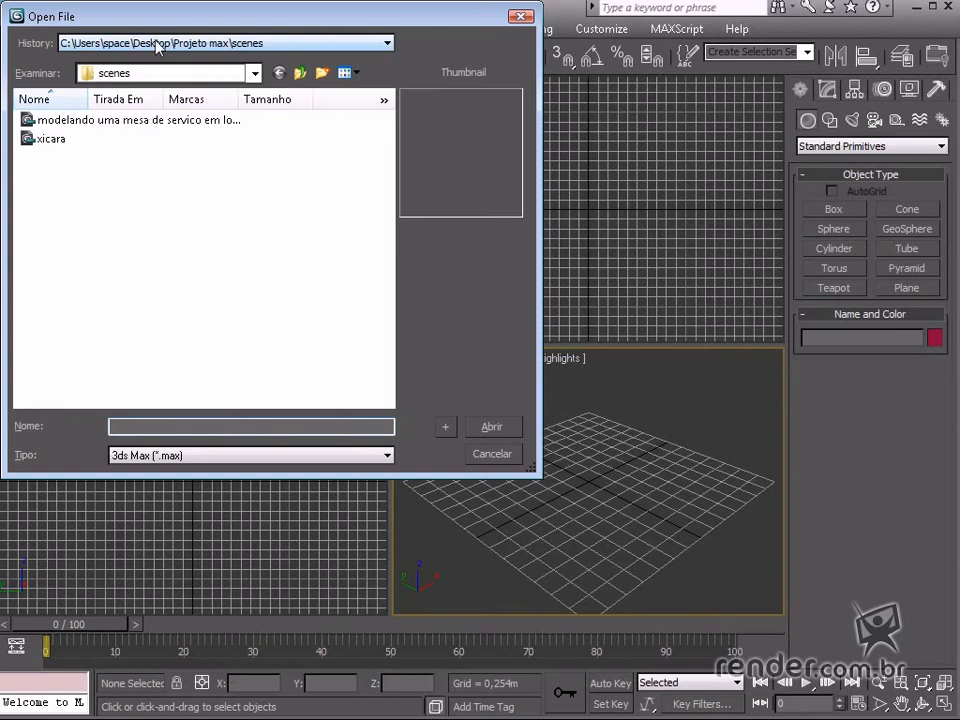
Open the scene teste iluminação from the Curso Introdução ao 3dsMax 2010 folder.
{"action": "left_click", "coordinate": [157, 45]}
{"action": "left_click", "coordinate": [166, 73]}
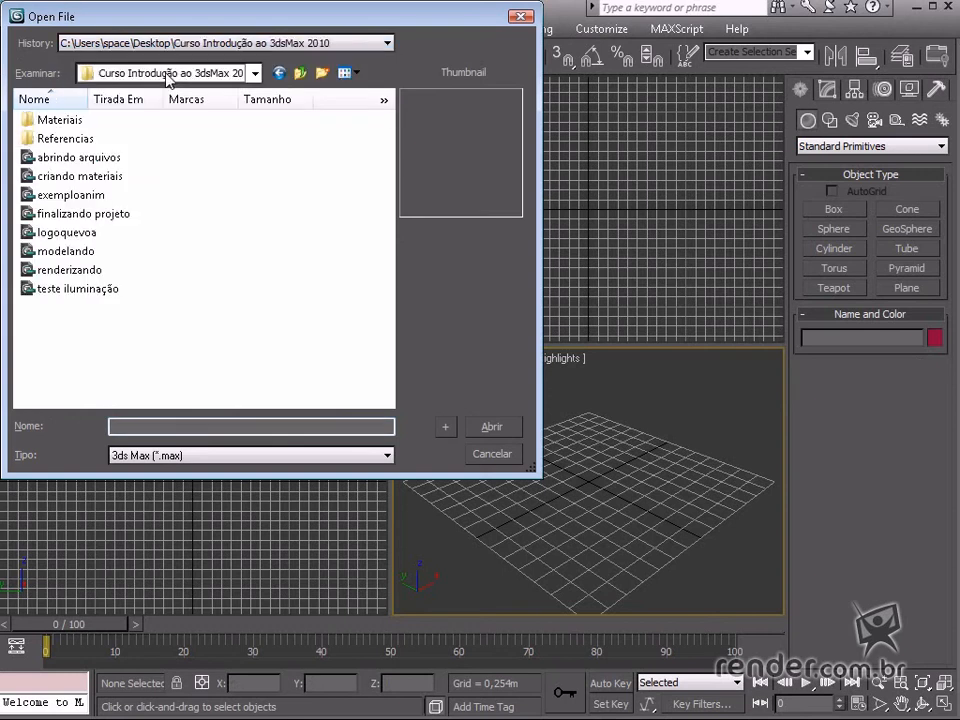
{"action": "left_click", "coordinate": [89, 292]}
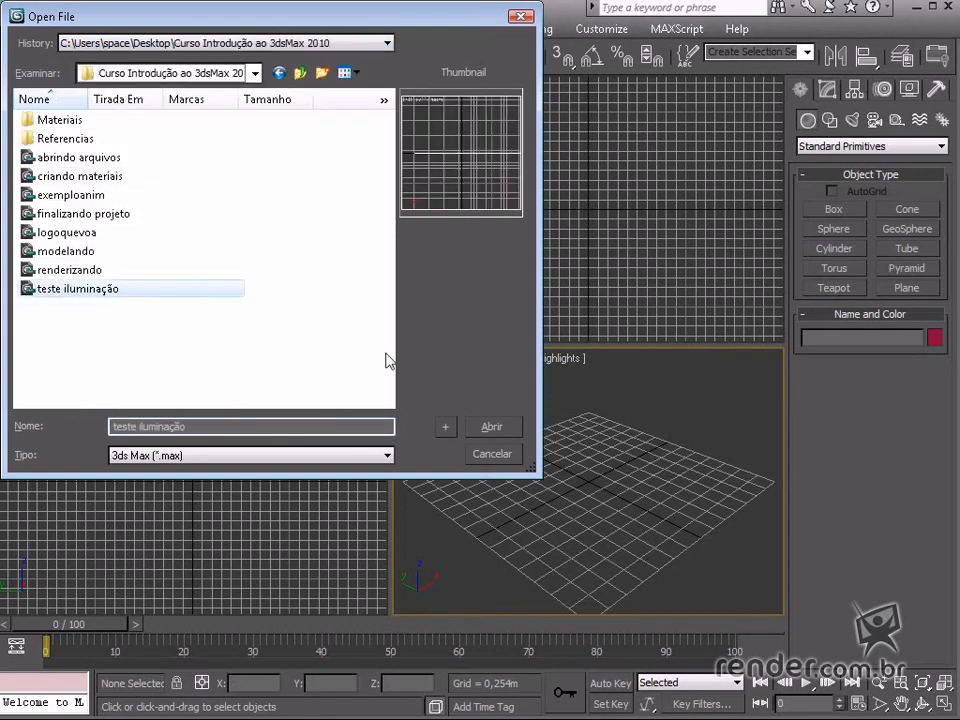
{"action": "left_click", "coordinate": [492, 427]}
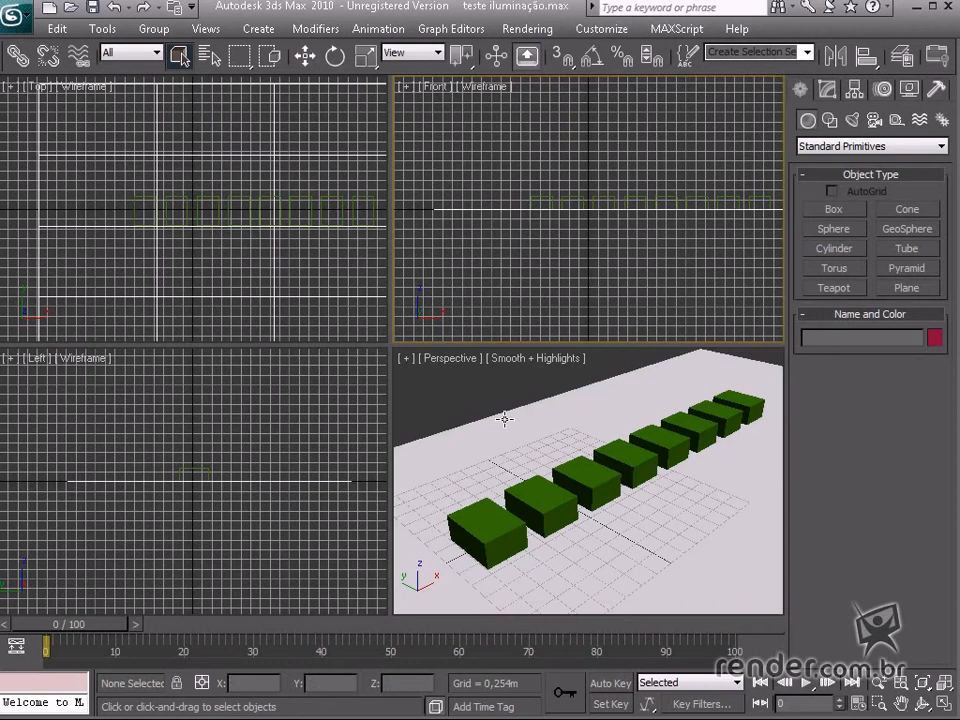
Examine the row of green boxes on the plane in the enlarged perspective view, then restore the four-view layout.
{"action": "left_click", "coordinate": [458, 407]}
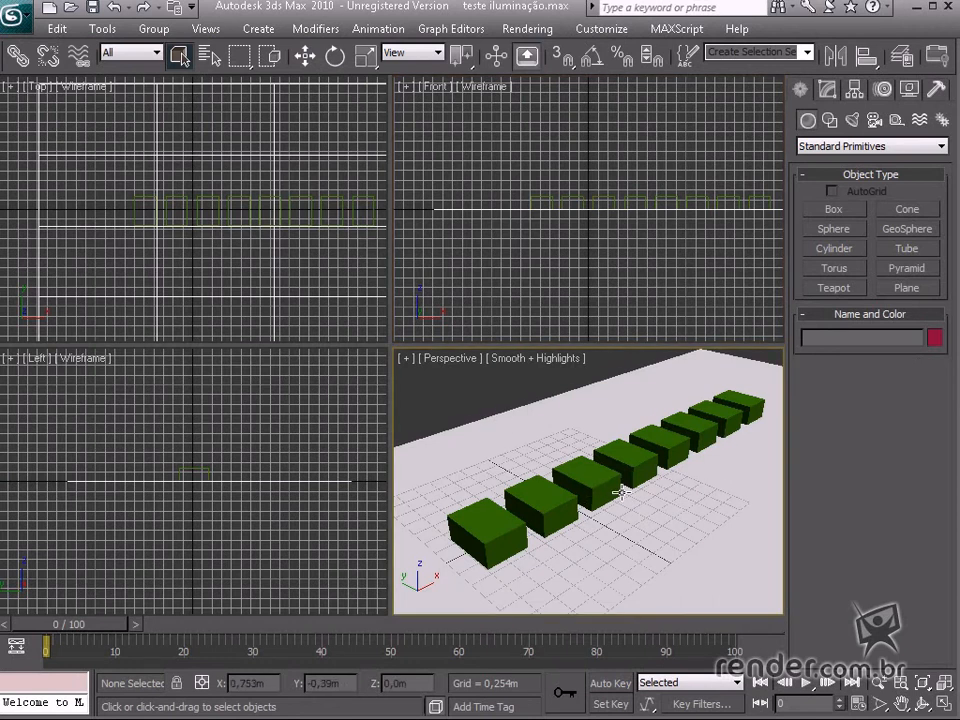
{"action": "mouse_move", "coordinate": [622, 492]}
{"action": "middle_mouse_down"}
{"action": "mouse_move", "coordinate": [609, 482]}
{"action": "mouse_move", "coordinate": [615, 469]}
{"action": "mouse_move", "coordinate": [628, 491]}
{"action": "middle_mouse_up"}
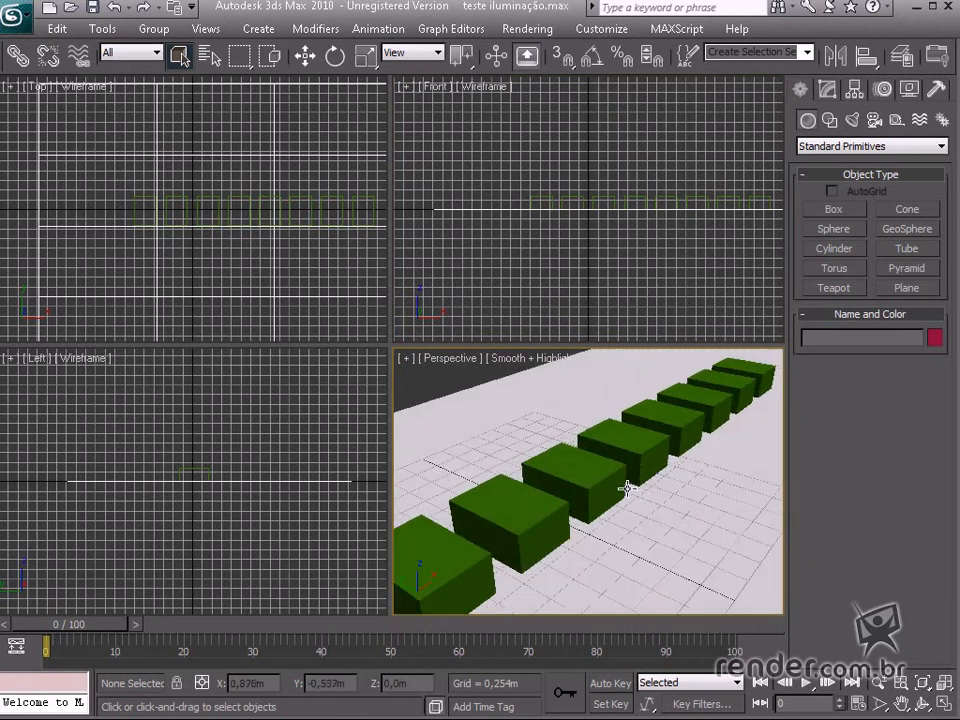
{"action": "left_click", "coordinate": [941, 706]}
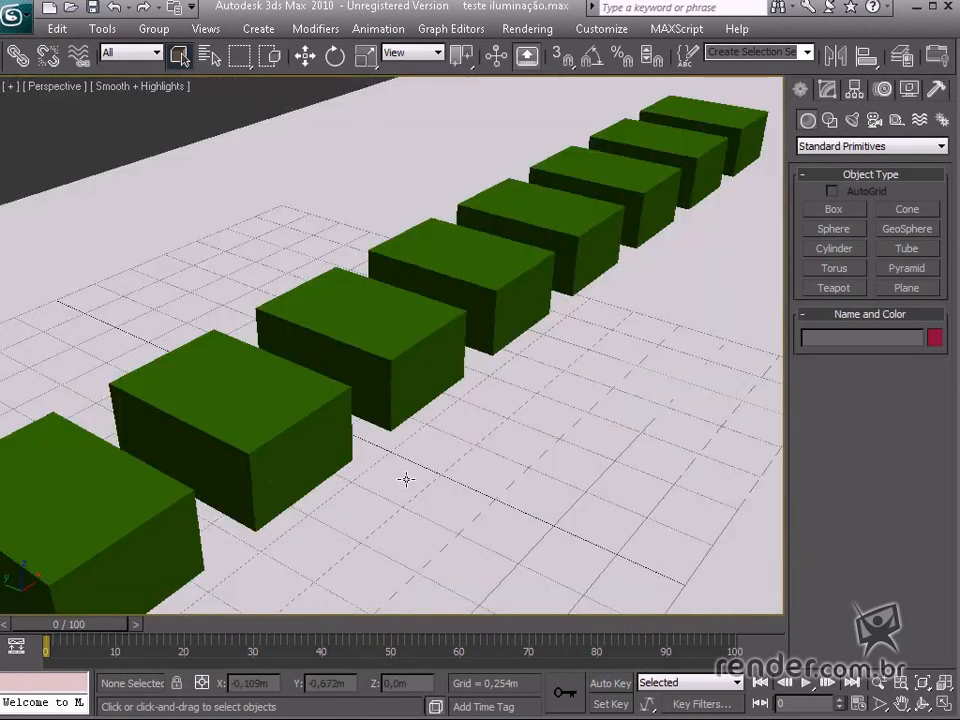
{"action": "scroll", "coordinate": [474, 459], "scroll_direction": "down", "scroll_amount": 5}
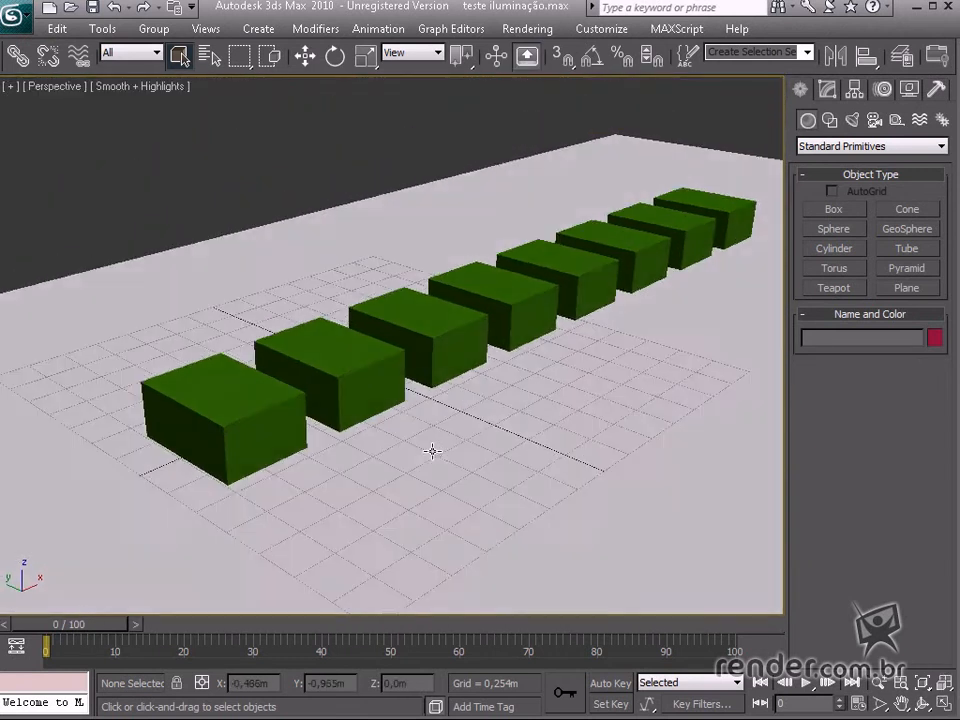
{"action": "mouse_move", "coordinate": [432, 451]}
{"action": "middle_mouse_down", "text": "alt"}
{"action": "mouse_move", "coordinate": [454, 435]}
{"action": "mouse_move", "coordinate": [566, 422]}
{"action": "mouse_move", "coordinate": [450, 435]}
{"action": "mouse_move", "coordinate": [435, 450]}
{"action": "mouse_move", "coordinate": [440, 459]}
{"action": "middle_mouse_up", "text": "alt"}
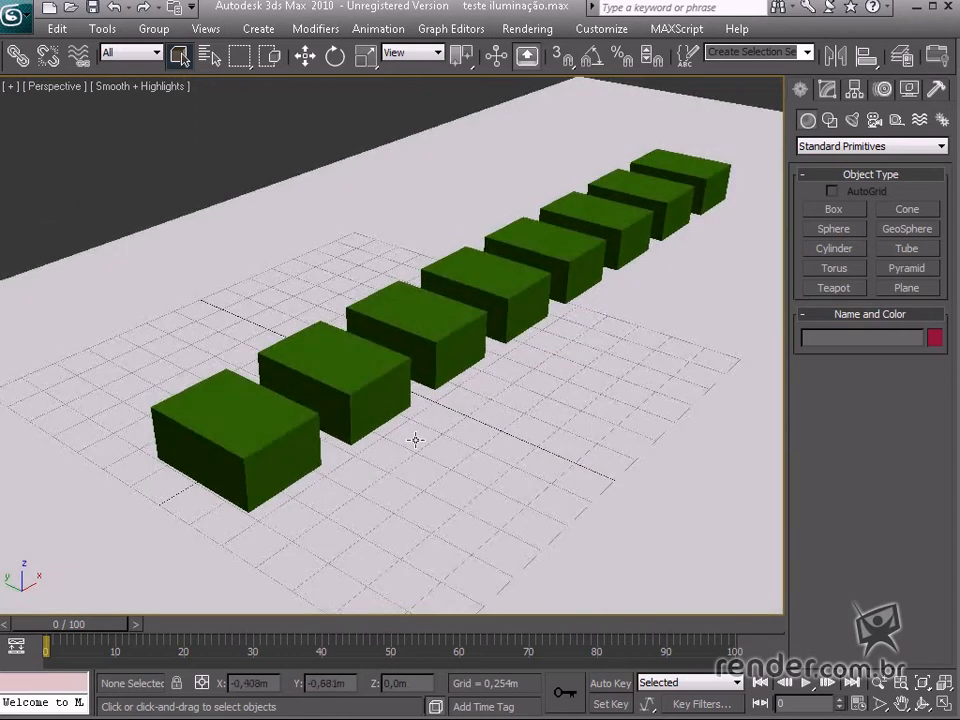
{"action": "scroll", "coordinate": [311, 411], "scroll_direction": "up", "scroll_amount": 3}
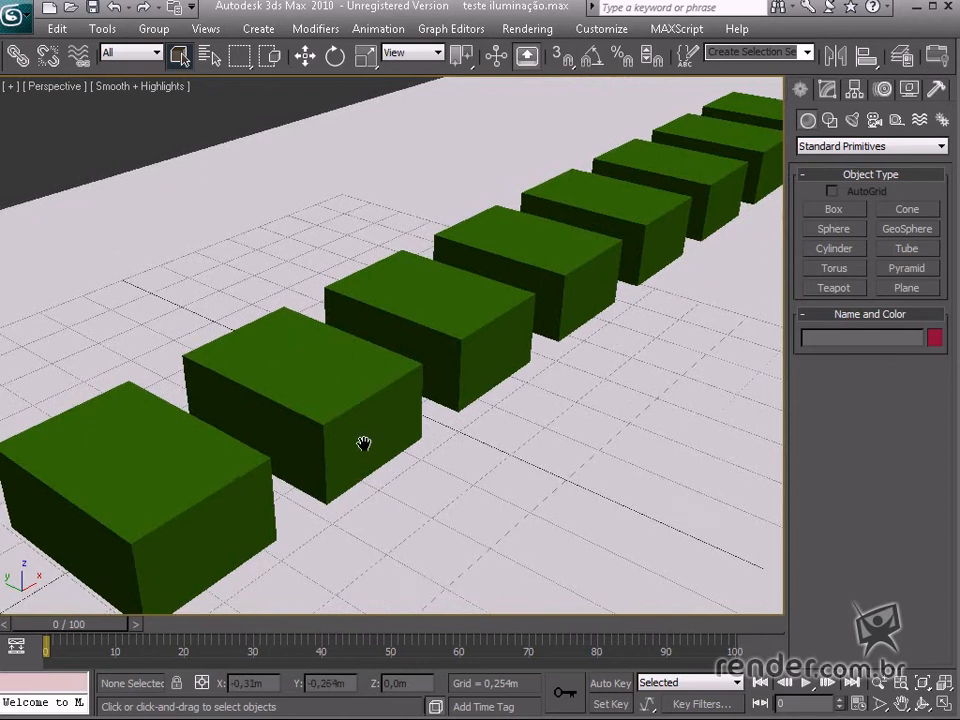
{"action": "scroll", "coordinate": [377, 418], "scroll_direction": "down", "scroll_amount": 3}
{"action": "scroll", "coordinate": [390, 430], "scroll_direction": "up", "scroll_amount": 3}
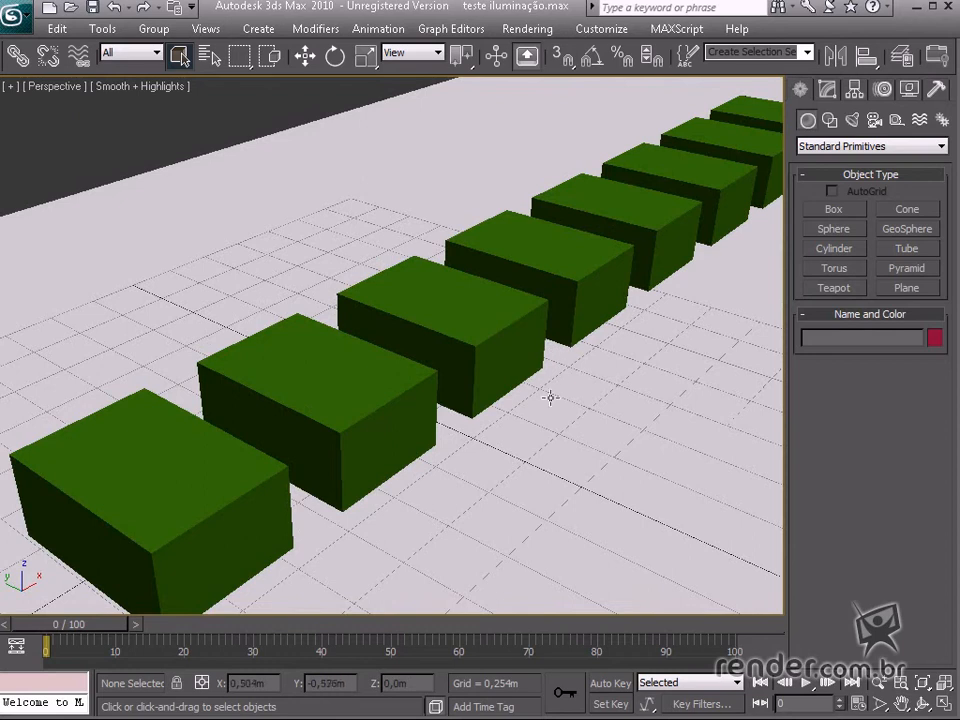
{"action": "middle_click_drag", "start_coordinate": [634, 377], "coordinate": [532, 465]}
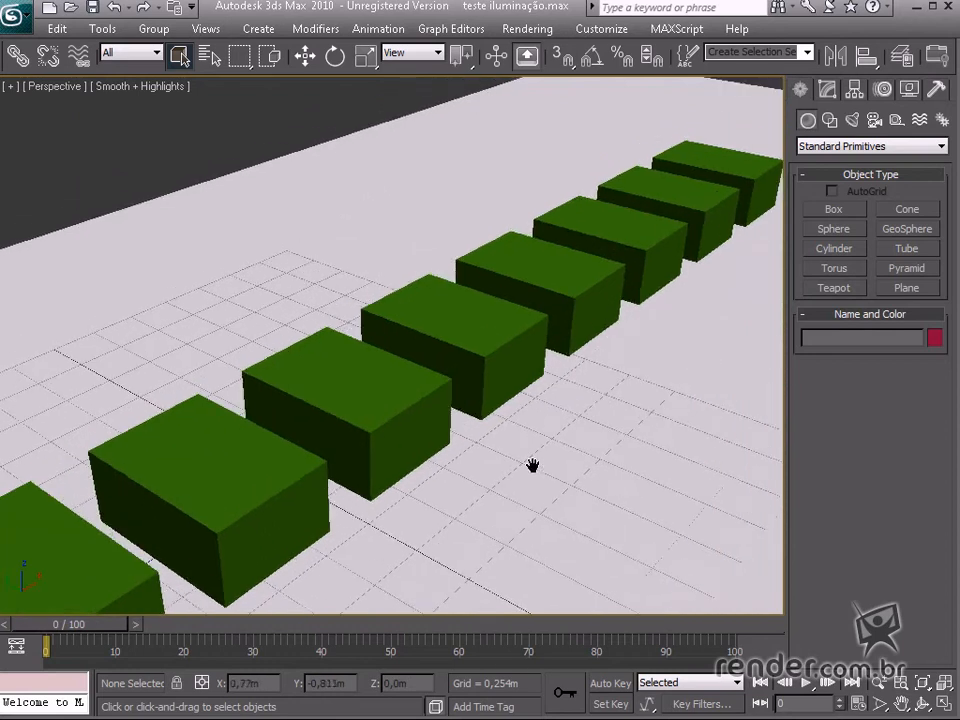
{"action": "scroll", "coordinate": [426, 429], "scroll_direction": "down", "scroll_amount": 3}
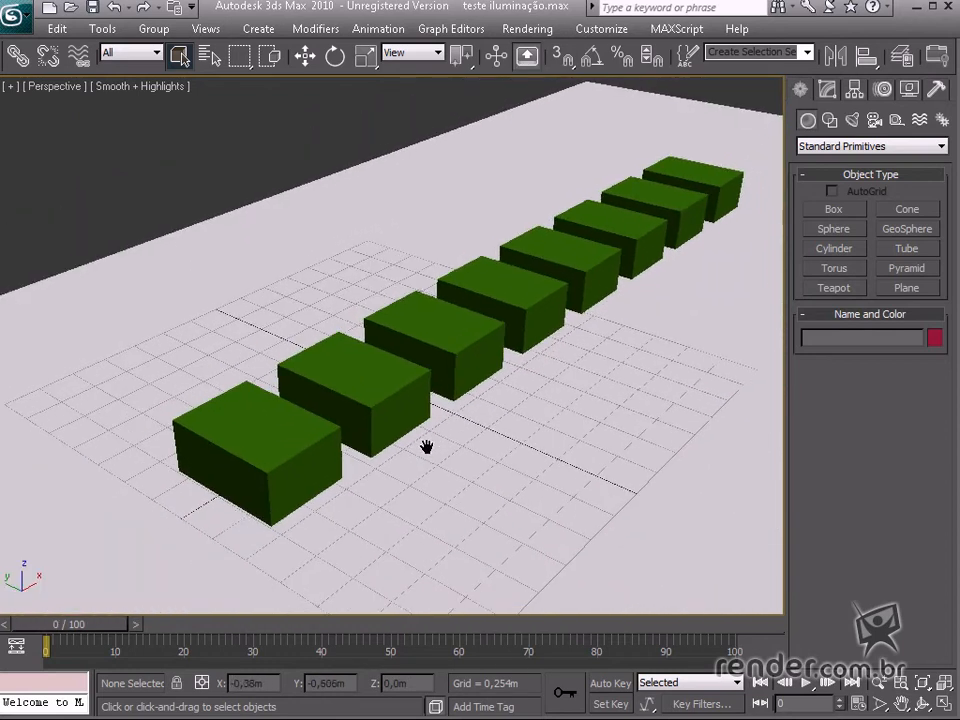
{"action": "scroll", "coordinate": [426, 447], "scroll_direction": "down", "scroll_amount": 2}
{"action": "key", "text": "alt+w"}
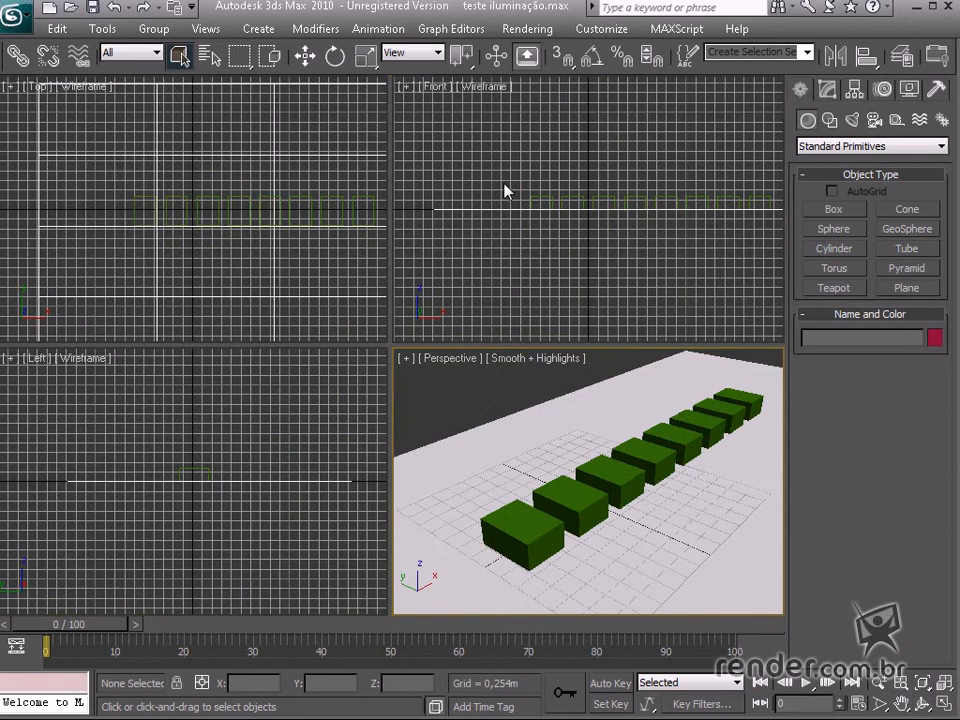
Create a standard Omni light in the front view, above the row of boxes, at about X -3.09 m and Z 2.75 m.
{"action": "middle_click_drag", "start_coordinate": [620, 243], "coordinate": [603, 295]}
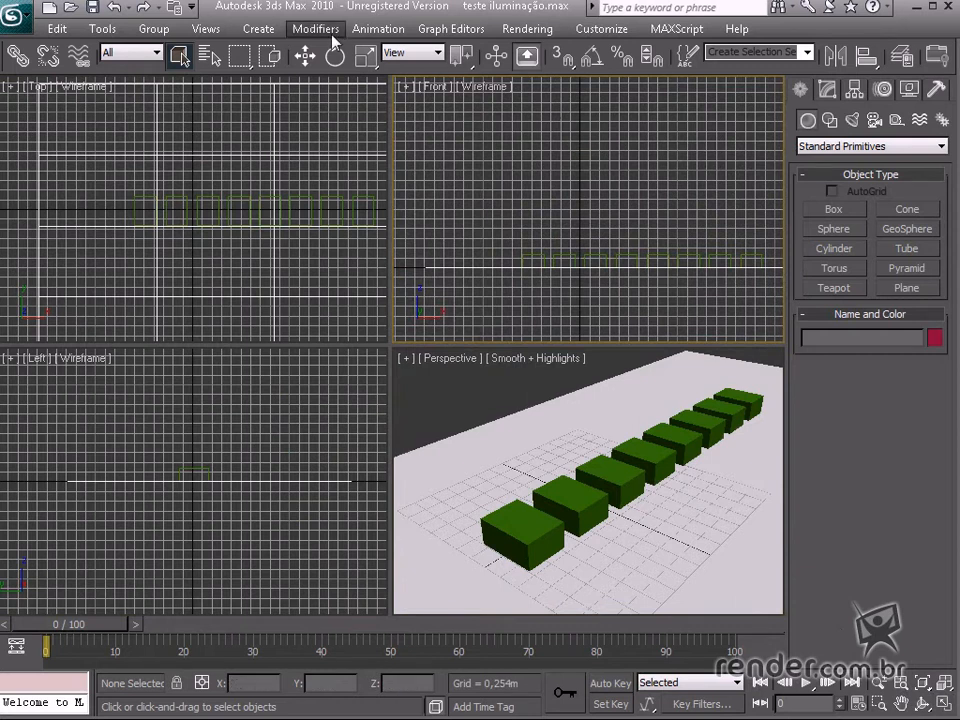
{"action": "left_click", "coordinate": [259, 29]}
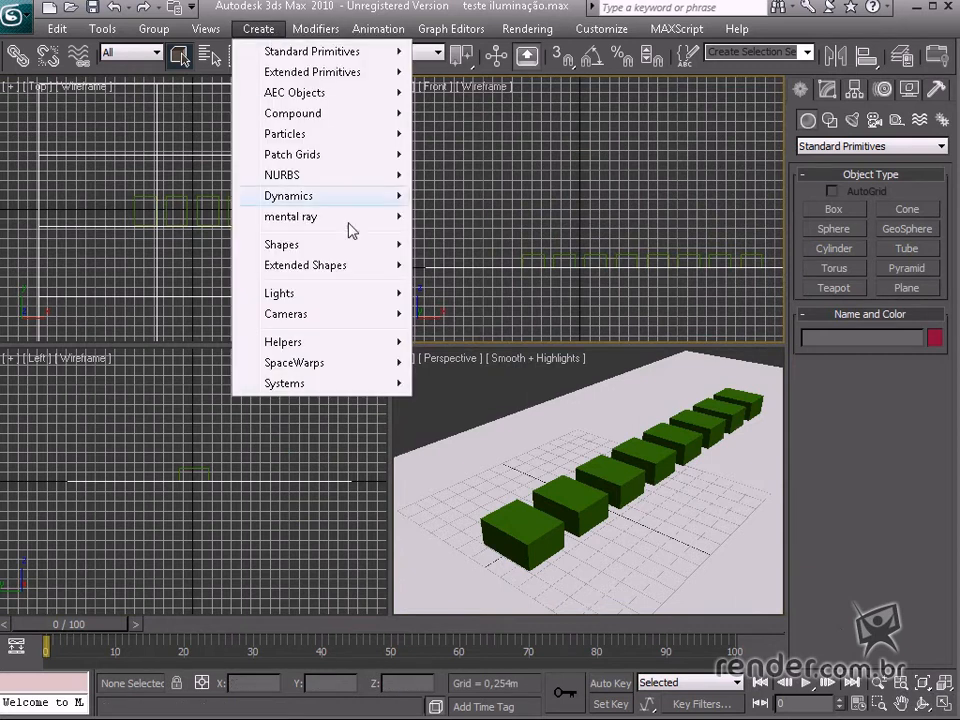
{"action": "mouse_move", "coordinate": [356, 298]}
{"action": "mouse_move", "coordinate": [446, 325]}
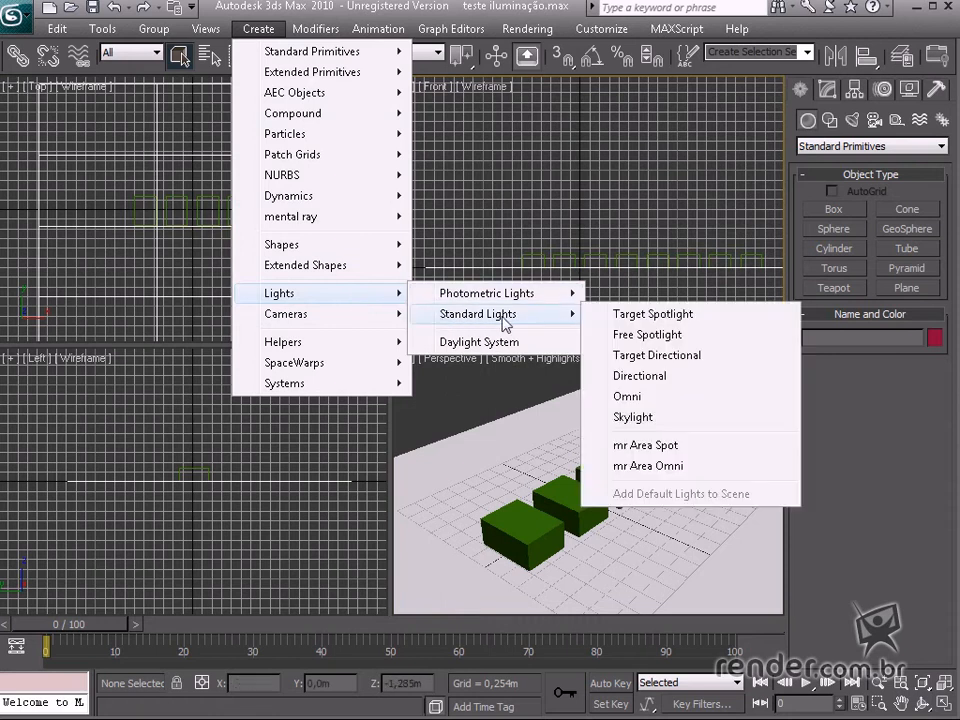
{"action": "left_click", "coordinate": [628, 397]}
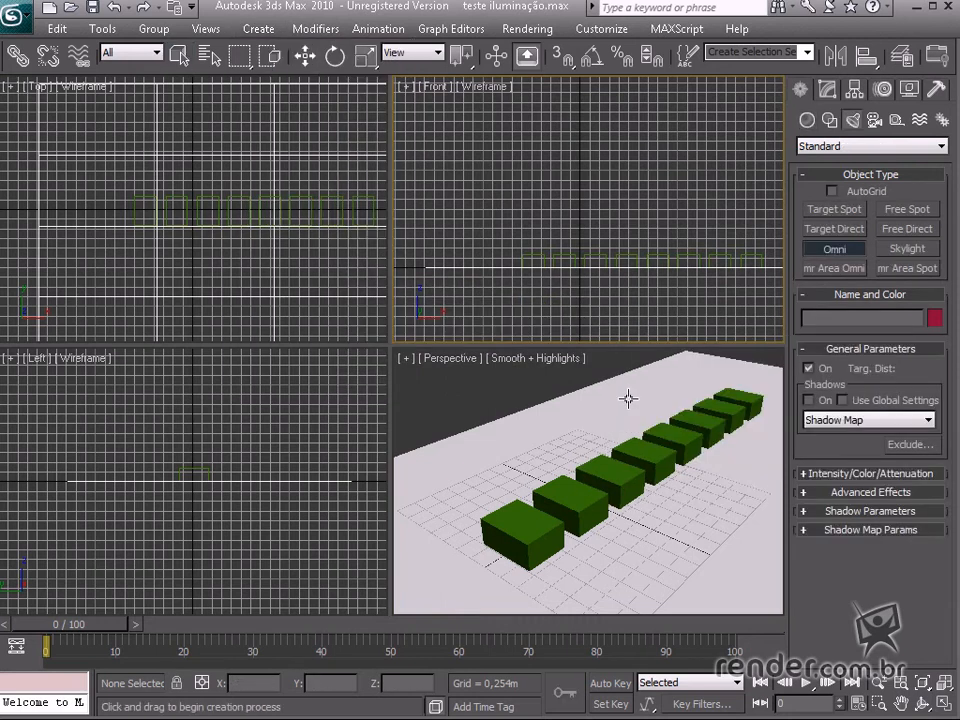
{"action": "left_click", "coordinate": [462, 160]}
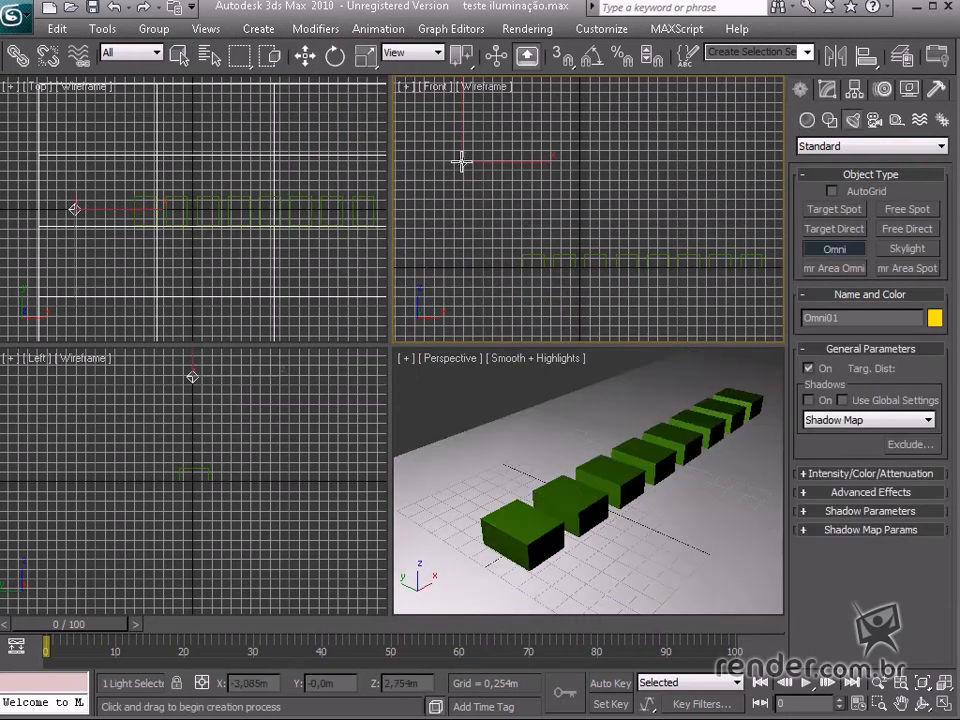
Move the omni light closer to the first box, to about X -2.09 m and Z 1.84 m, finishing in the enlarged perspective view.
{"action": "left_click", "coordinate": [305, 58]}
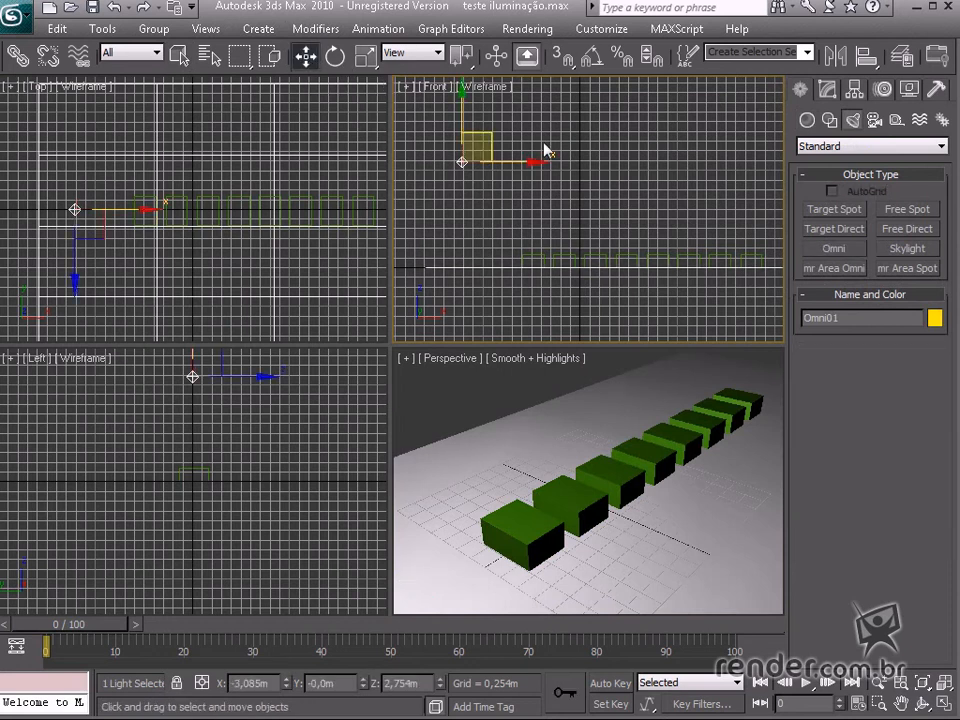
{"action": "left_click_drag", "start_coordinate": [527, 163], "coordinate": [568, 174]}
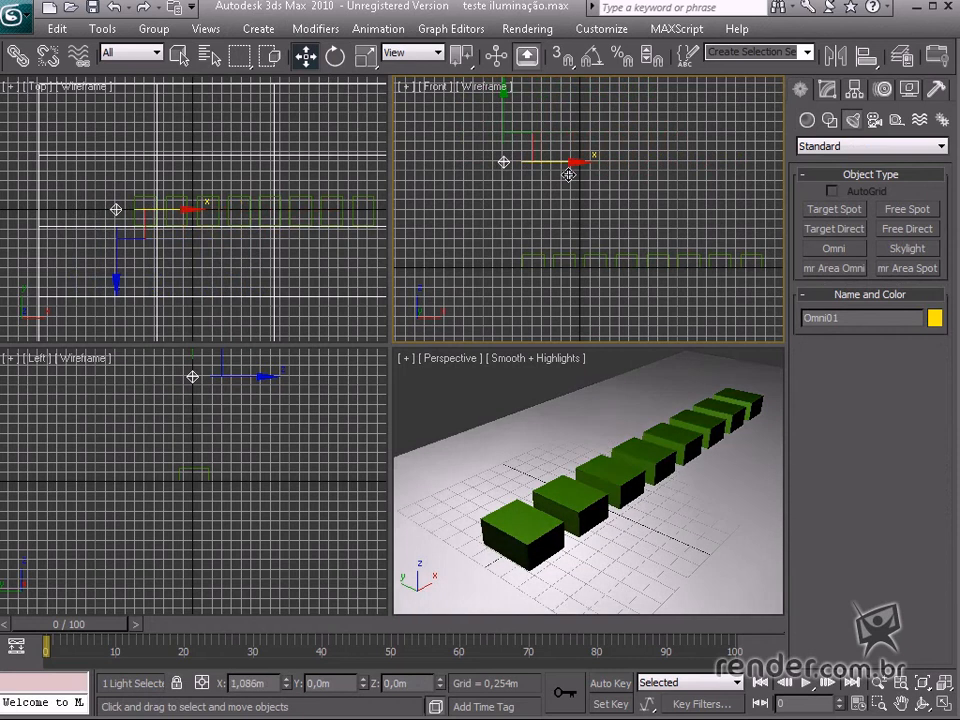
{"action": "mouse_move", "coordinate": [504, 113]}
{"action": "left_mouse_down"}
{"action": "mouse_move", "coordinate": [504, 189]}
{"action": "mouse_move", "coordinate": [503, 136]}
{"action": "left_mouse_up"}
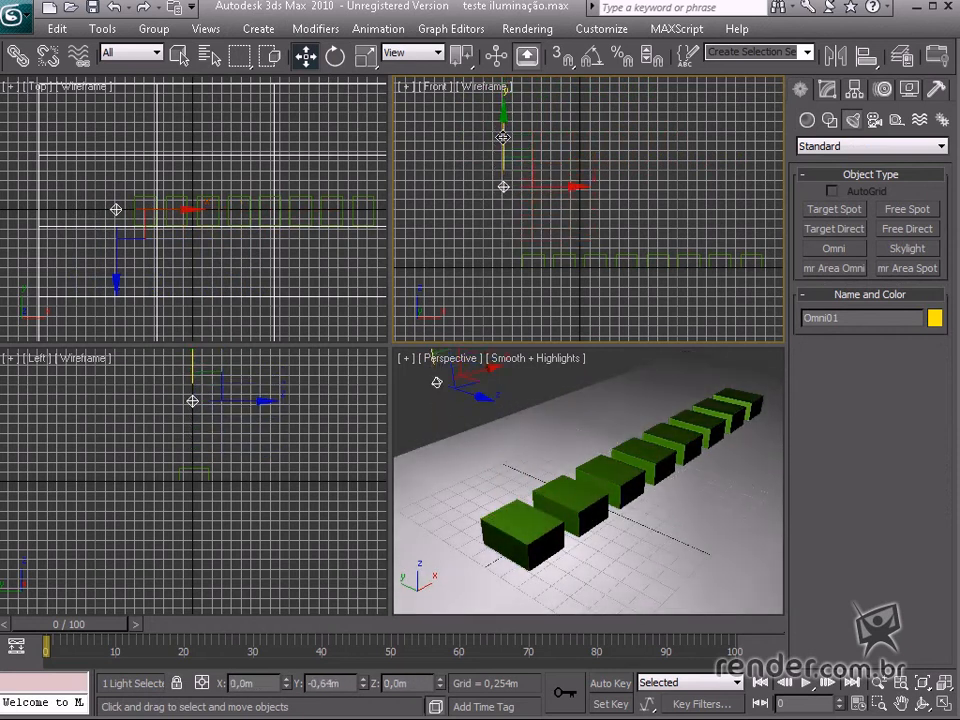
{"action": "mouse_move", "coordinate": [558, 188]}
{"action": "left_mouse_down"}
{"action": "mouse_move", "coordinate": [576, 189]}
{"action": "mouse_move", "coordinate": [554, 189]}
{"action": "left_mouse_up"}
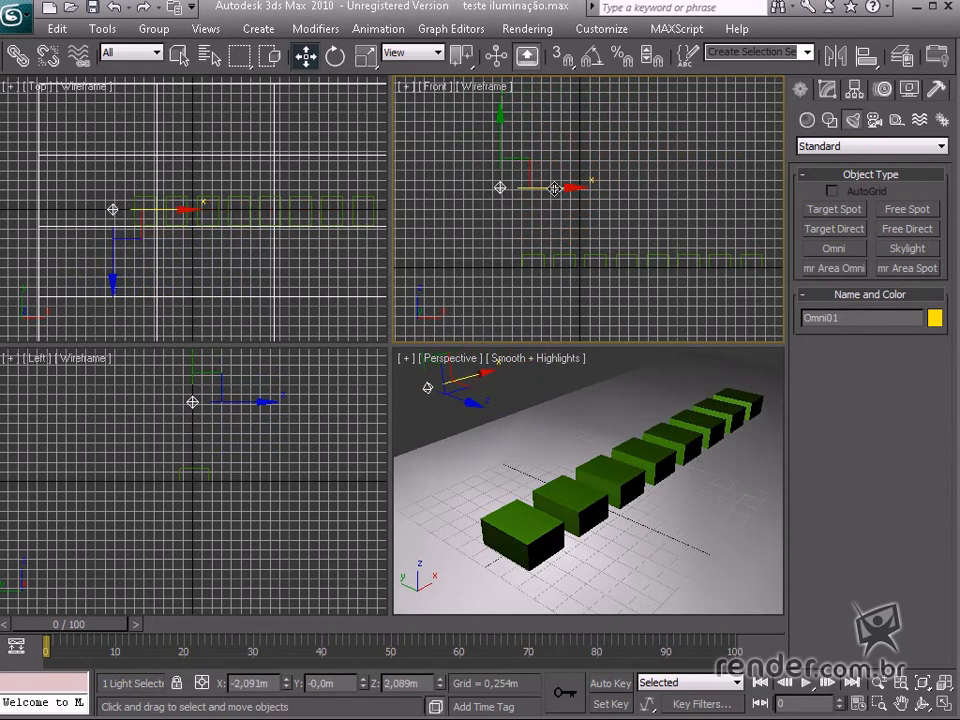
{"action": "right_click", "coordinate": [591, 366]}
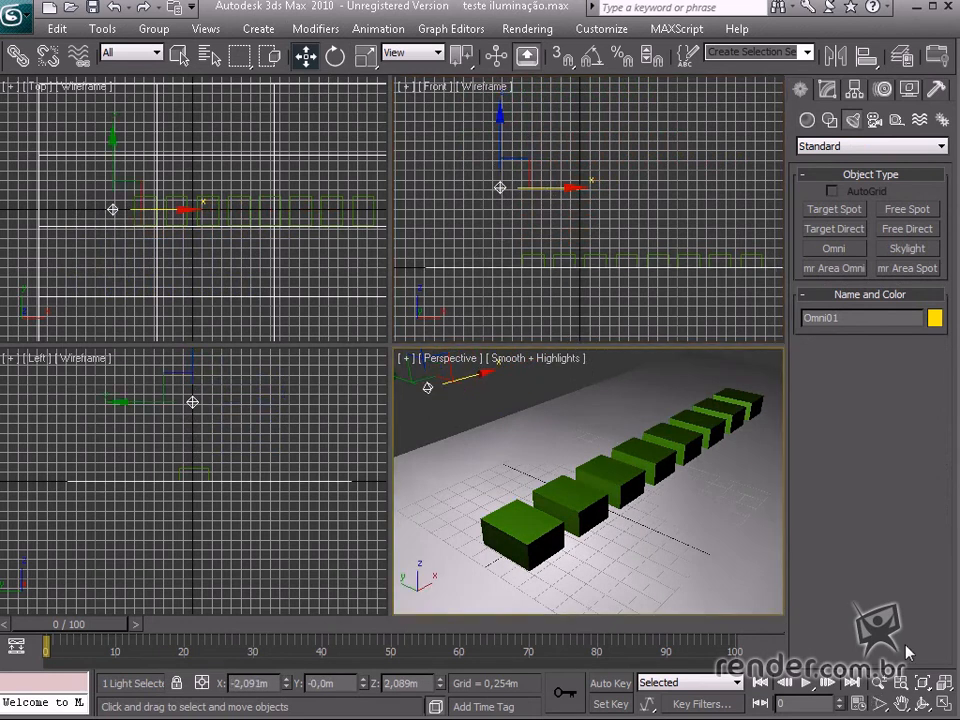
{"action": "key", "text": "alt+w"}
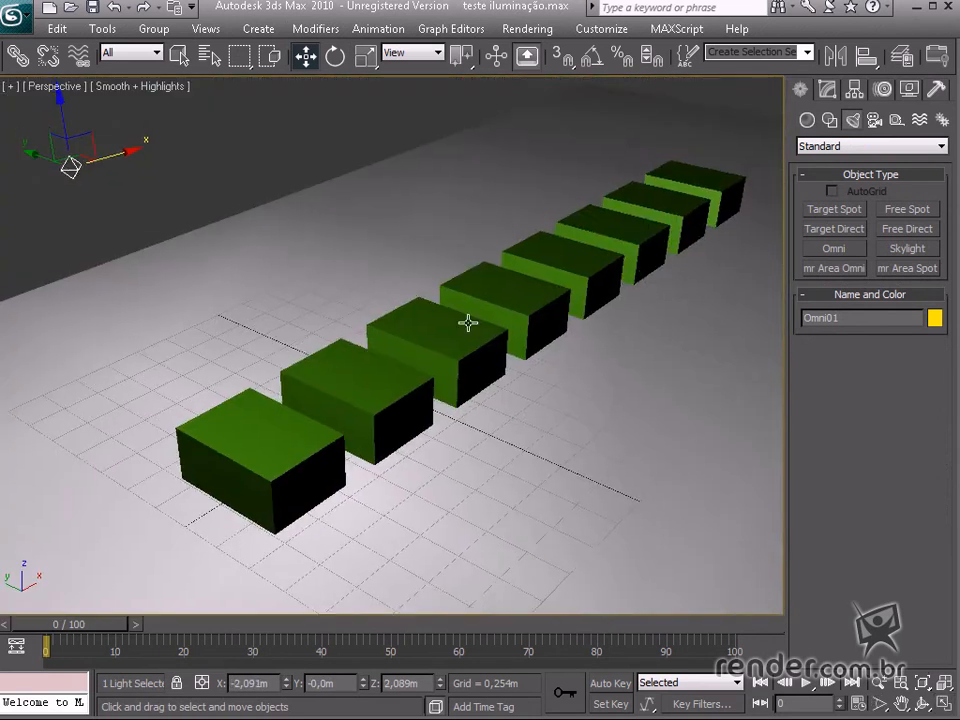
{"action": "left_click_drag", "start_coordinate": [56, 95], "coordinate": [90, 155]}
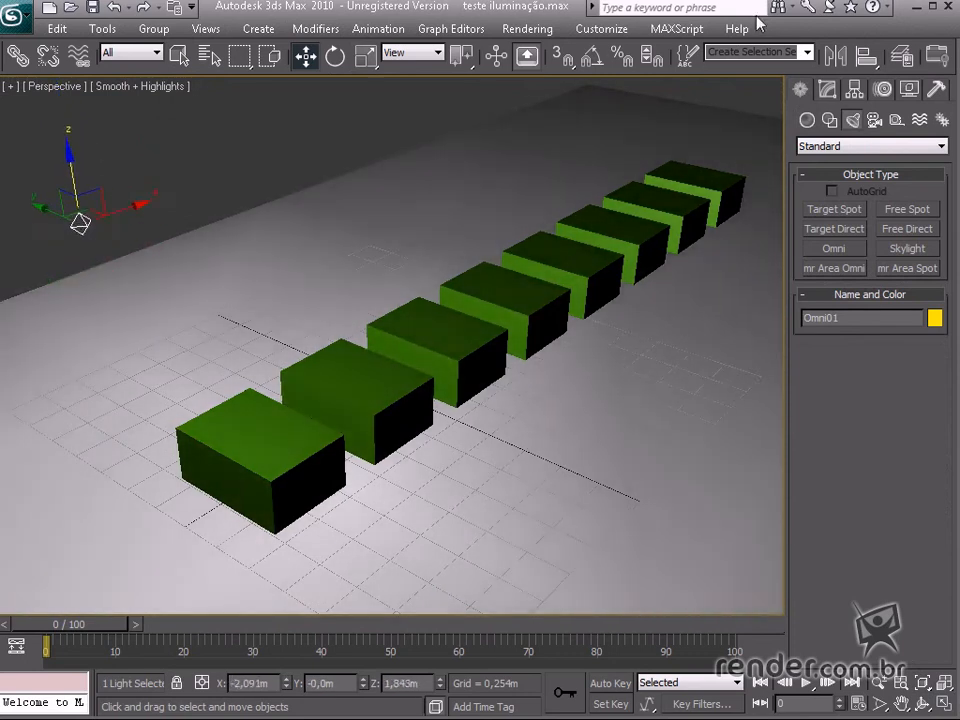
Switch the omni light off and on again in its parameters to compare the scene lighting.
{"action": "left_click", "coordinate": [824, 90]}
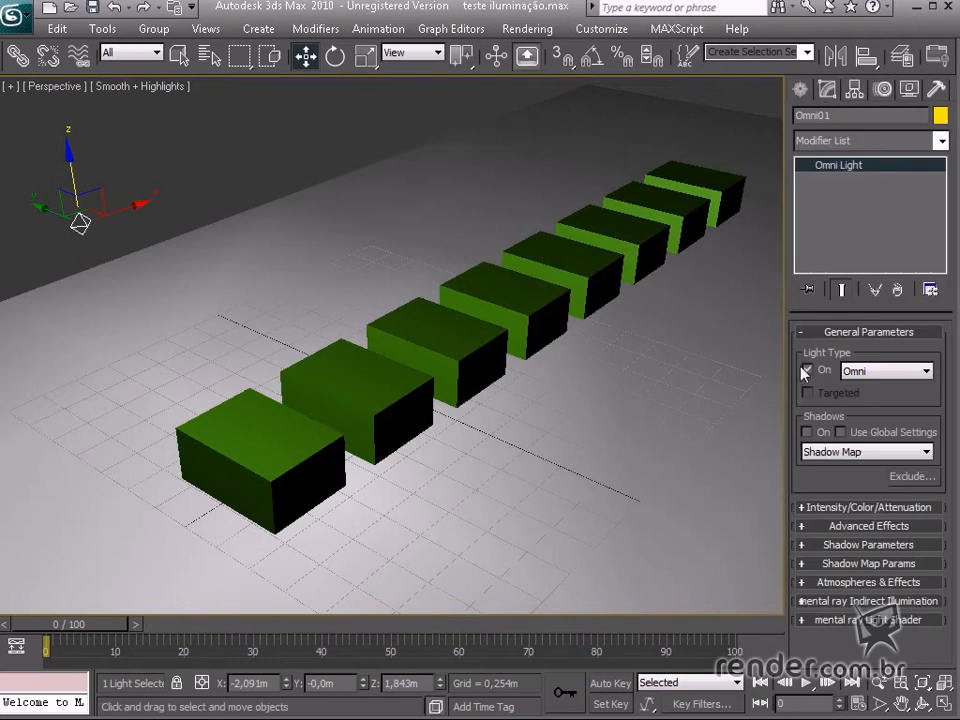
{"action": "left_click", "coordinate": [809, 370]}
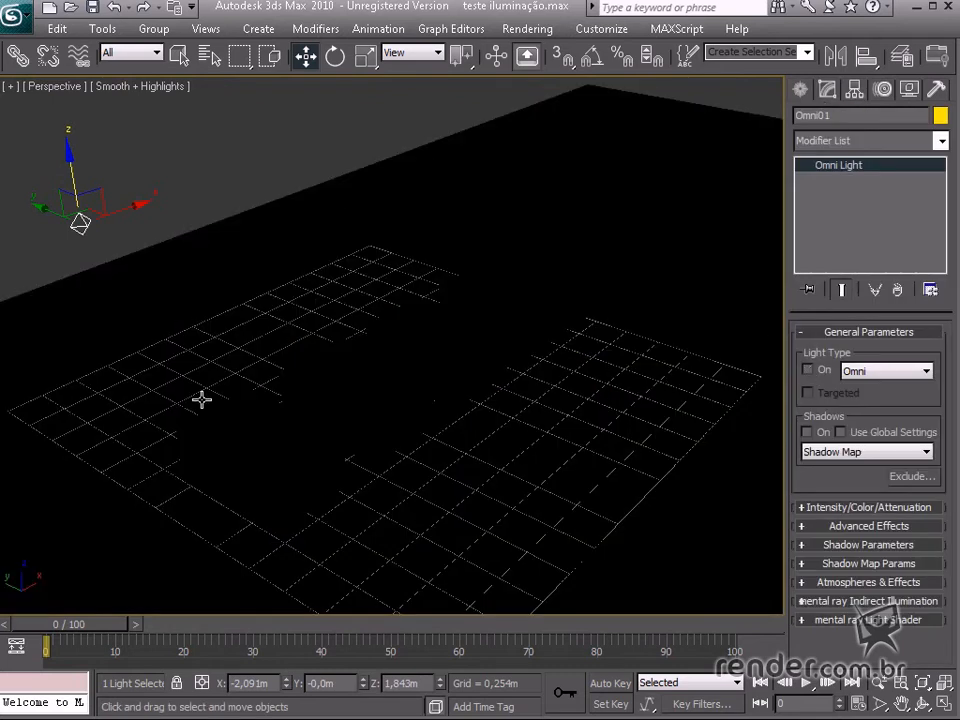
{"action": "left_click", "coordinate": [809, 370]}
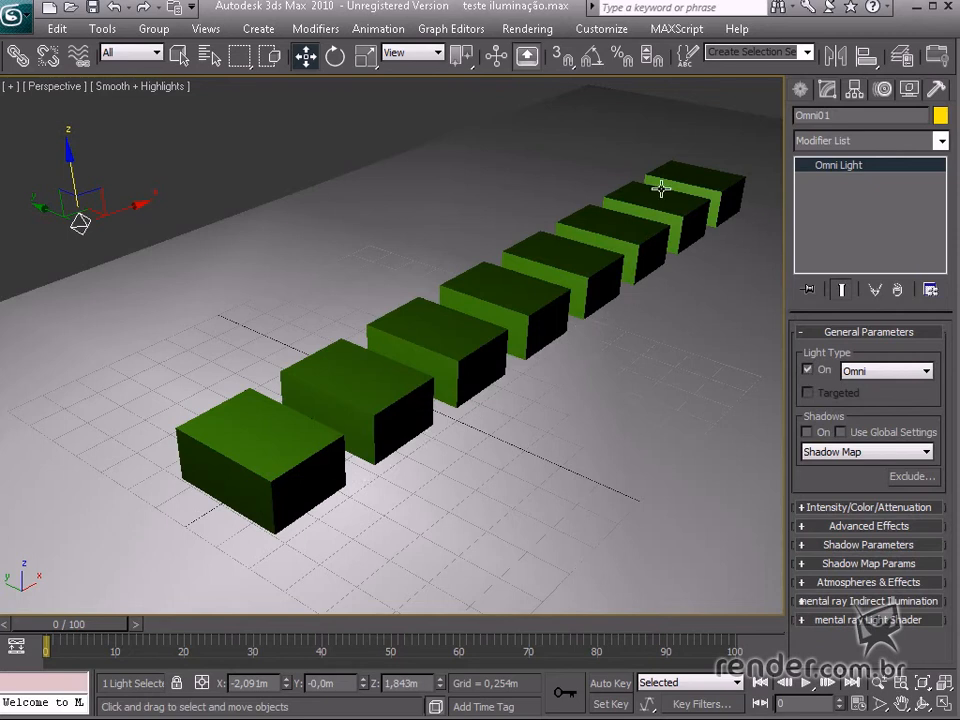
Render the perspective view to check the omni light without shadows, and close the rendered frame.
{"action": "left_click", "coordinate": [545, 28]}
{"action": "left_click", "coordinate": [551, 49]}
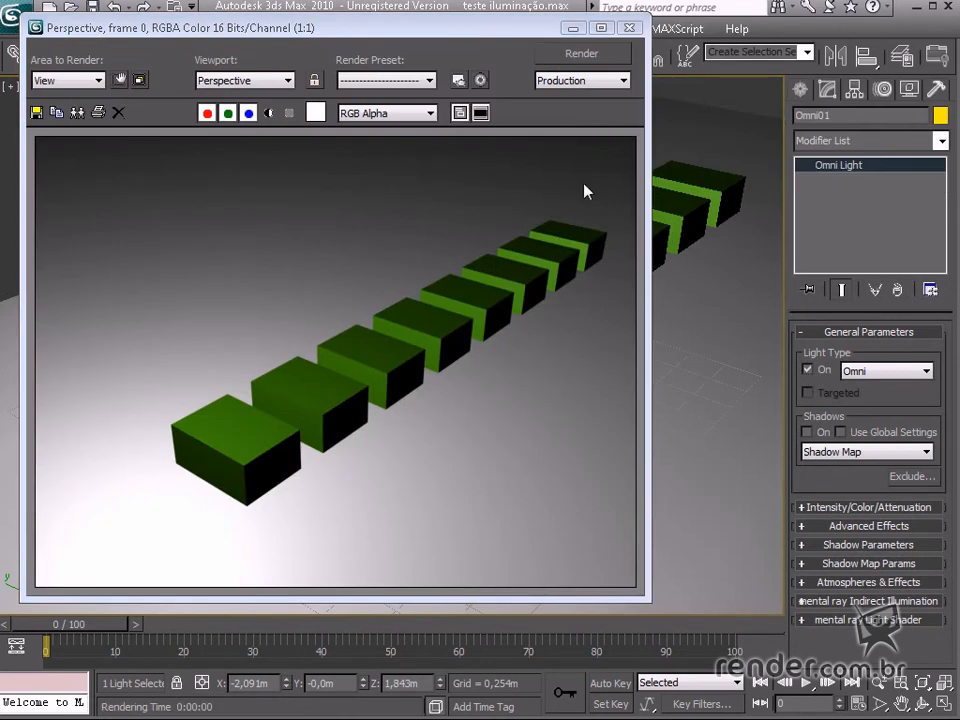
{"action": "left_click", "coordinate": [631, 30]}
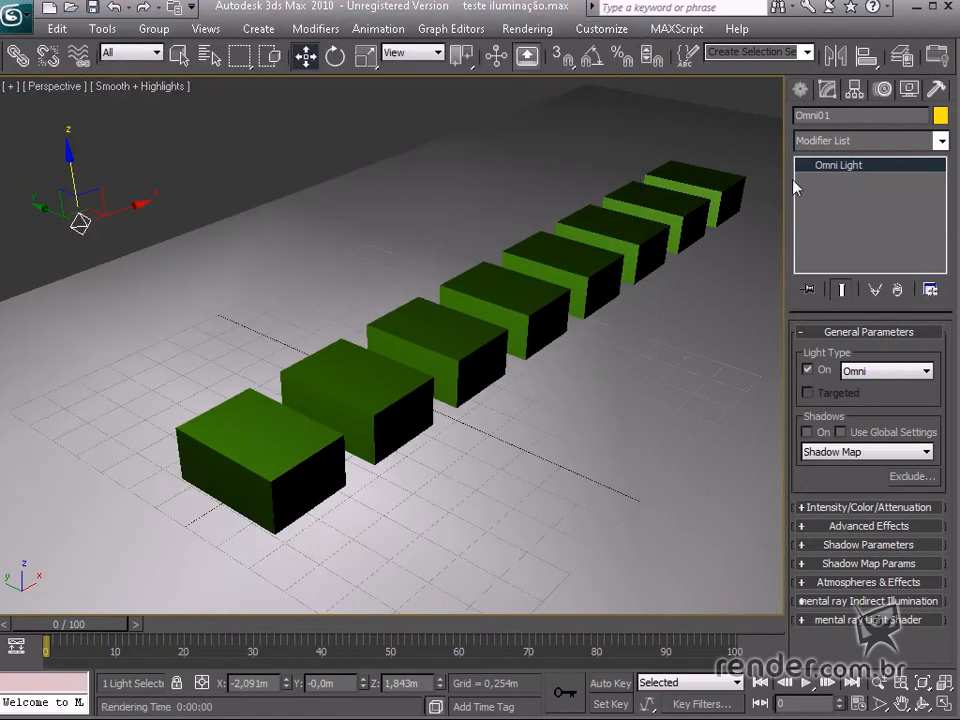
Turn on shadows for the omni light and render the perspective view to check them.
{"action": "left_click", "coordinate": [807, 432]}
{"action": "middle_click_drag", "start_coordinate": [330, 370], "coordinate": [348, 406]}
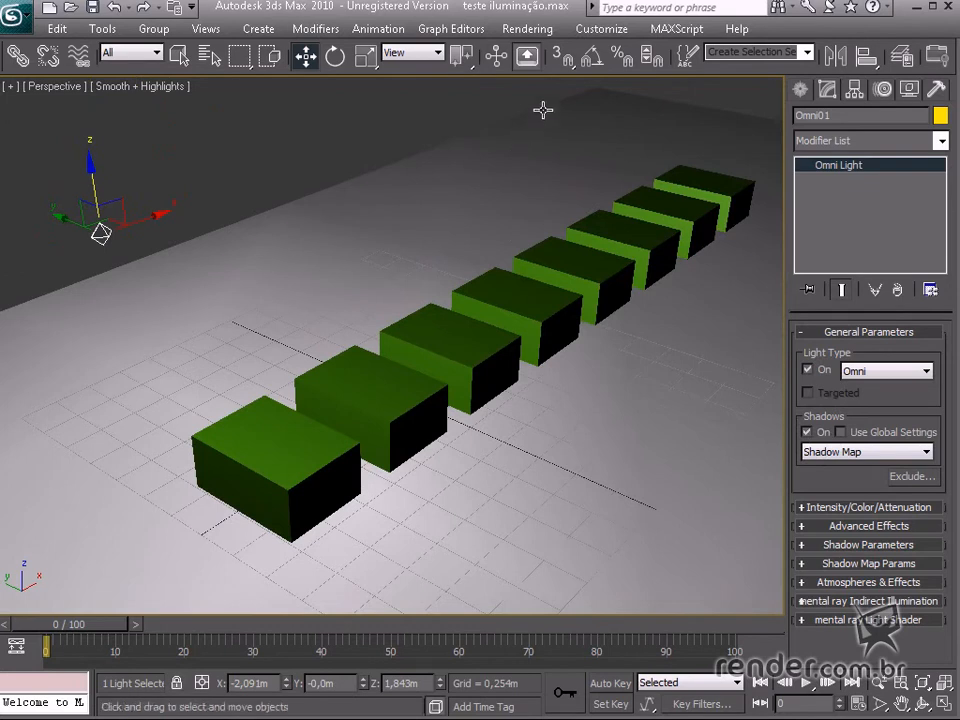
{"action": "left_click", "coordinate": [524, 28]}
{"action": "left_click", "coordinate": [530, 49]}
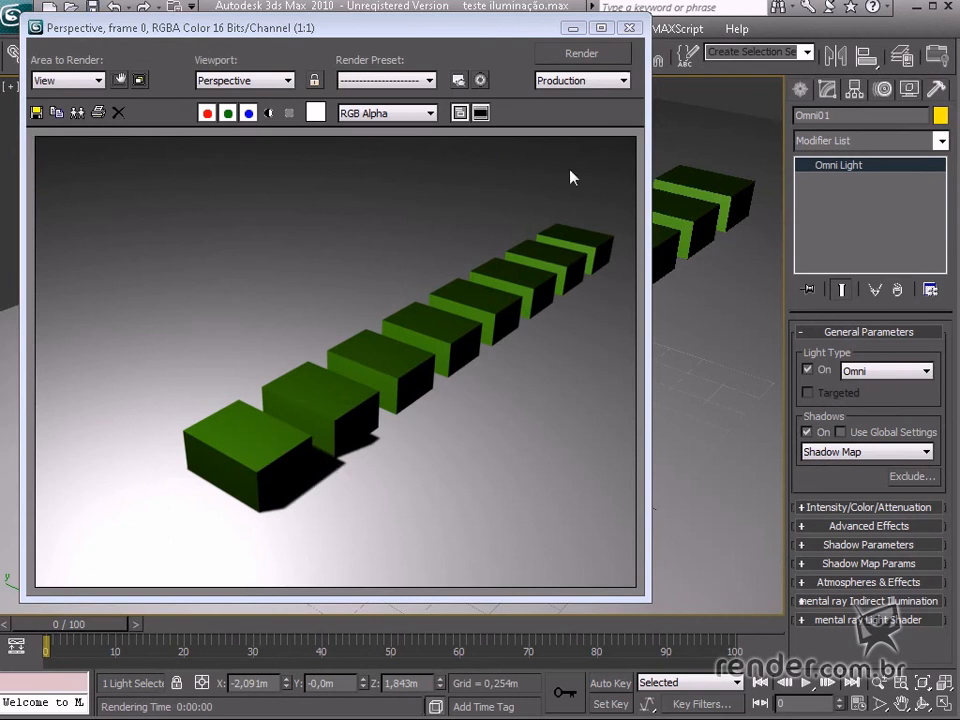
{"action": "left_click", "coordinate": [629, 27]}
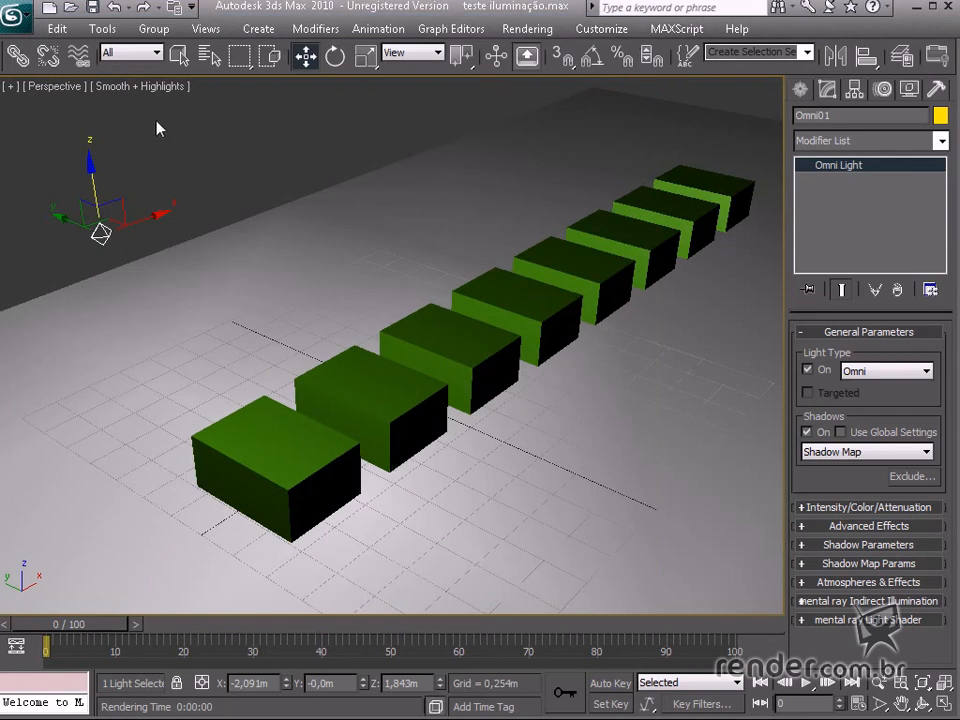
Enable hardware shading in the perspective viewport's lighting and shadows options.
{"action": "left_click", "coordinate": [152, 88]}
{"action": "mouse_move", "coordinate": [208, 223]}
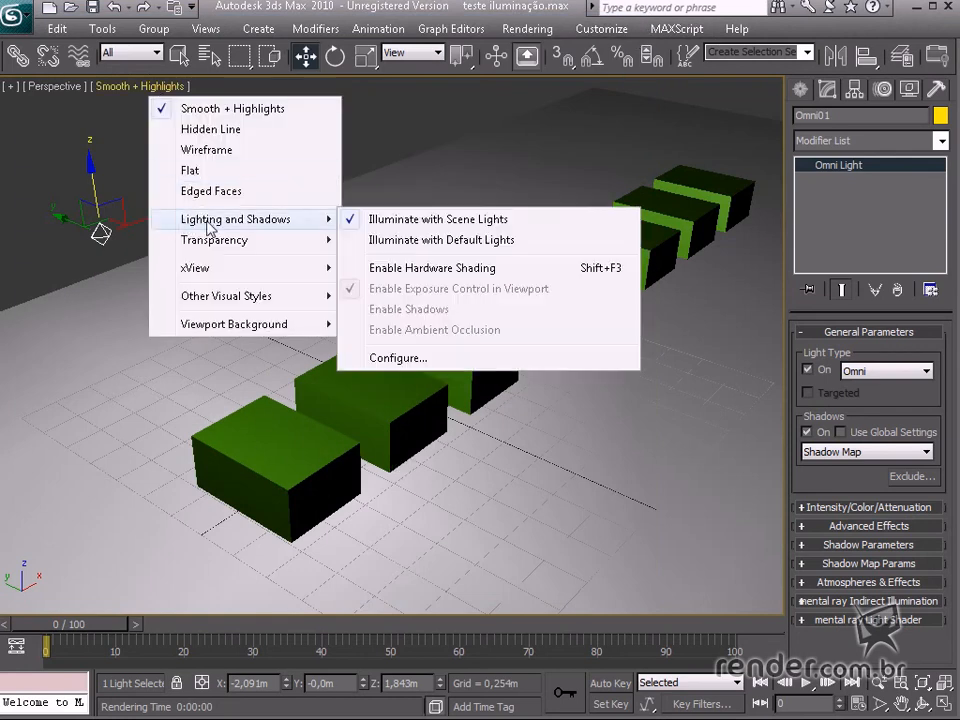
{"action": "left_click", "coordinate": [395, 268]}
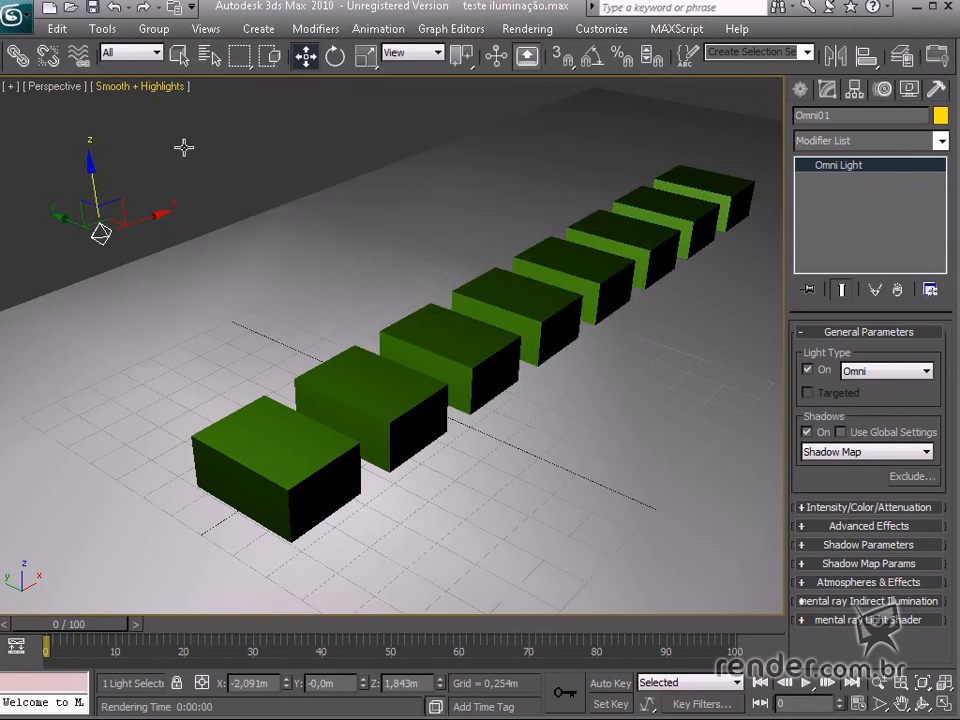
Enable shadows and ambient occlusion in the perspective viewport's lighting and shadows options.
{"action": "left_click", "coordinate": [166, 90]}
{"action": "mouse_move", "coordinate": [240, 222]}
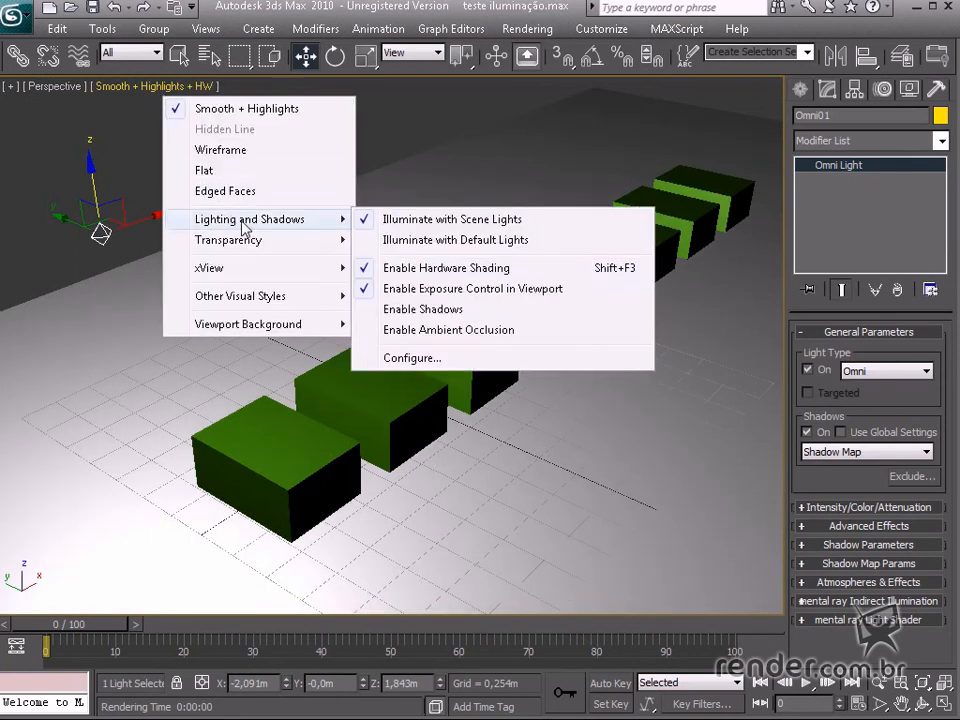
{"action": "left_click", "coordinate": [392, 309]}
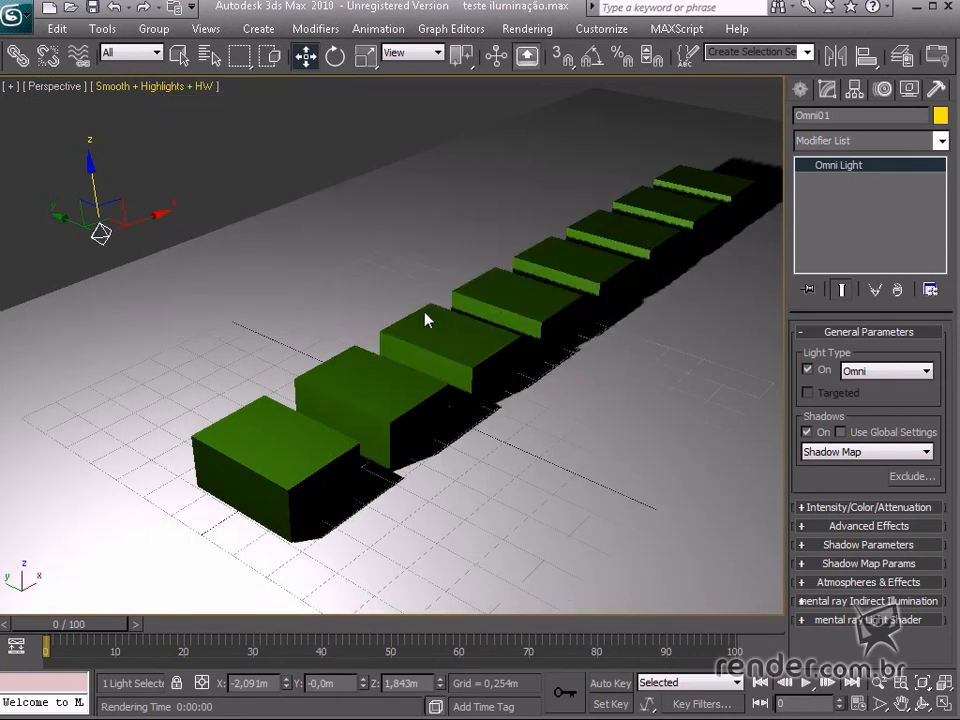
{"action": "left_click", "coordinate": [166, 87]}
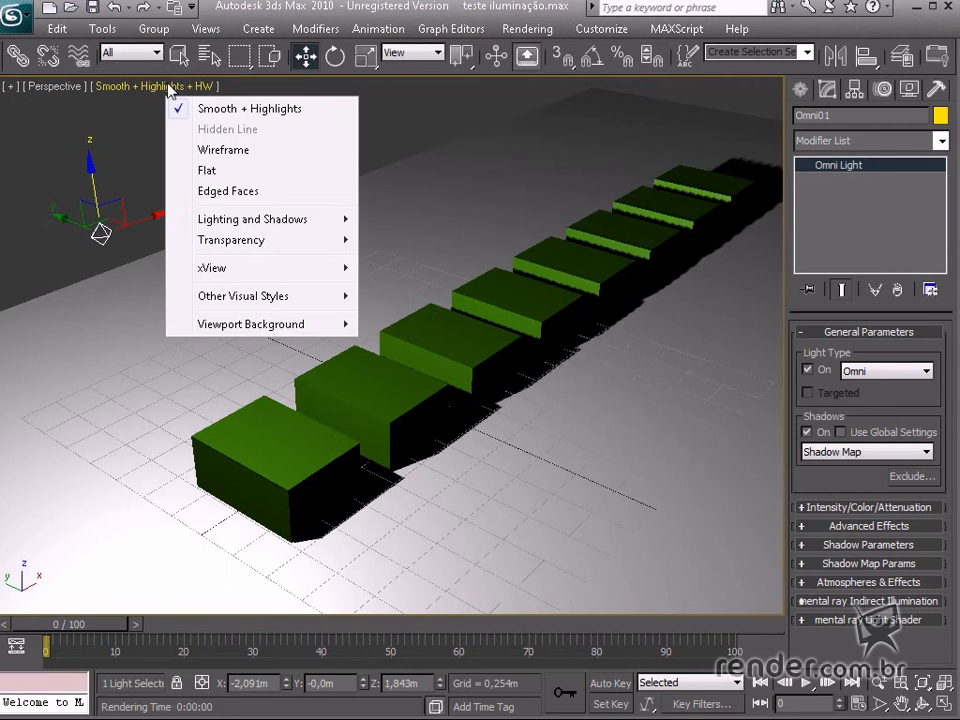
{"action": "mouse_move", "coordinate": [290, 219]}
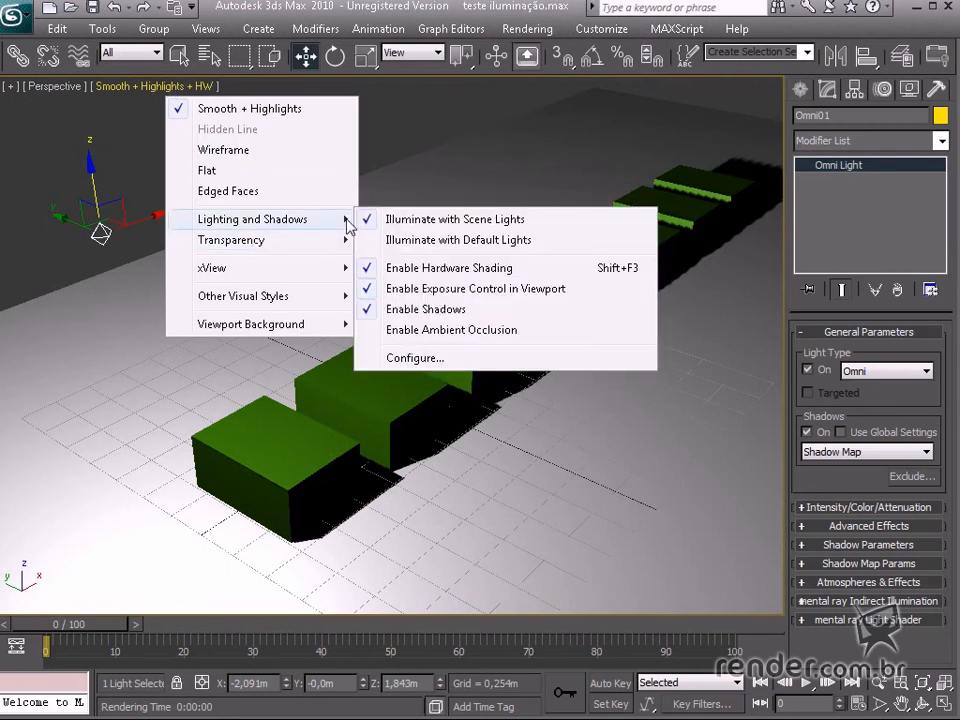
{"action": "left_click", "coordinate": [430, 330]}
Move the omni light around beside the row of boxes, ending at about X -2.186 m and Y -0.43 m.
{"action": "middle_click_drag", "start_coordinate": [498, 367], "coordinate": [450, 395]}
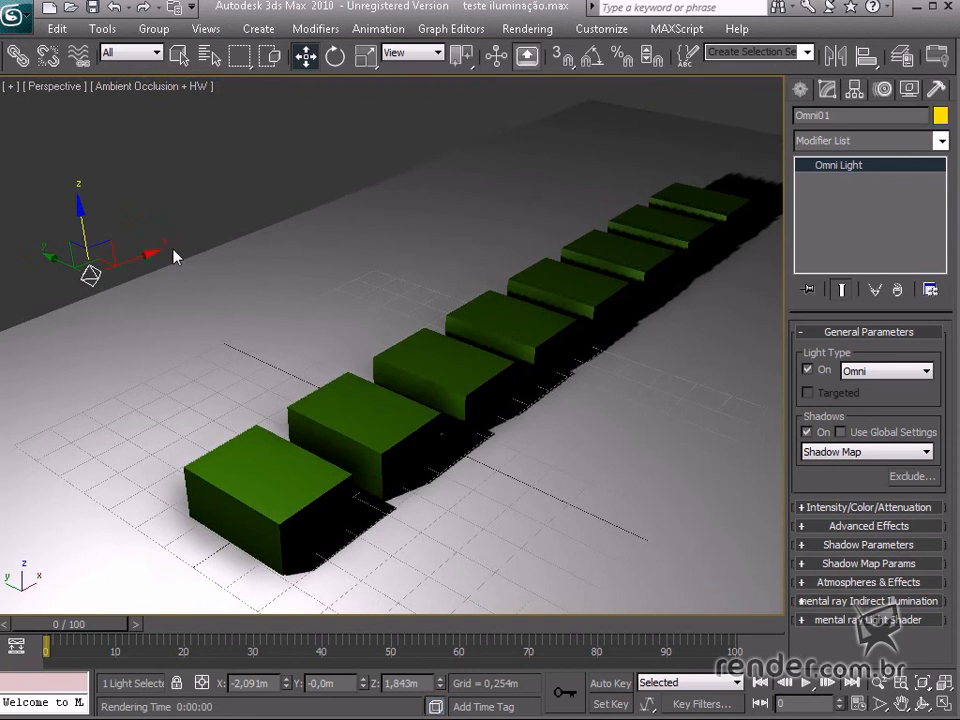
{"action": "left_click_drag", "start_coordinate": [135, 262], "coordinate": [231, 285]}
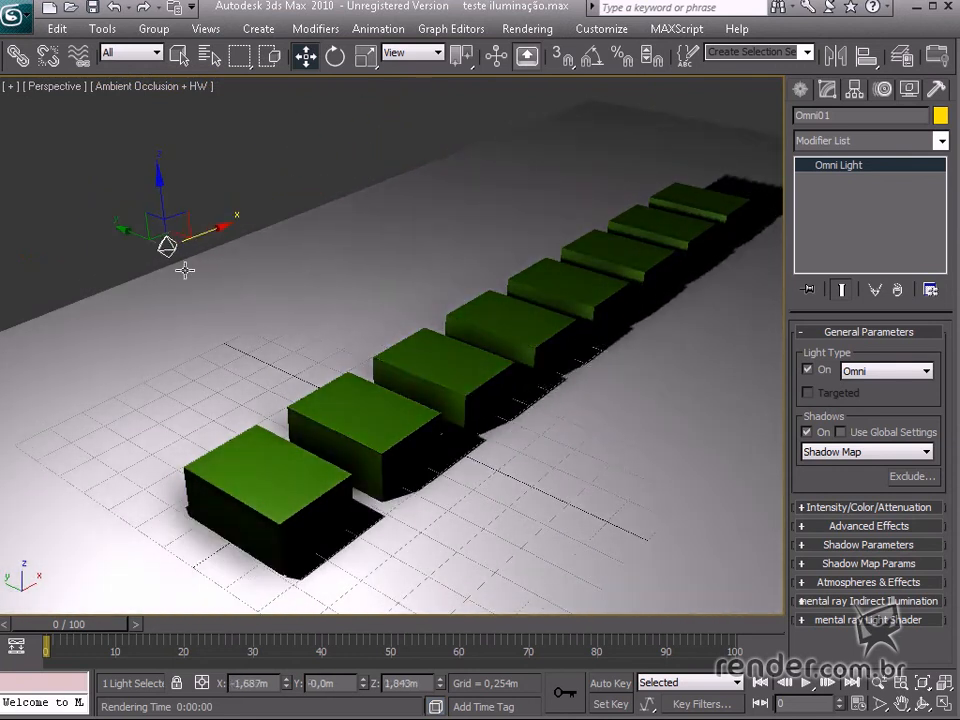
{"action": "mouse_move", "coordinate": [133, 230]}
{"action": "left_mouse_down"}
{"action": "mouse_move", "coordinate": [488, 382]}
{"action": "mouse_move", "coordinate": [398, 345]}
{"action": "mouse_move", "coordinate": [201, 321]}
{"action": "mouse_move", "coordinate": [237, 299]}
{"action": "mouse_move", "coordinate": [193, 296]}
{"action": "mouse_move", "coordinate": [173, 310]}
{"action": "left_mouse_up"}
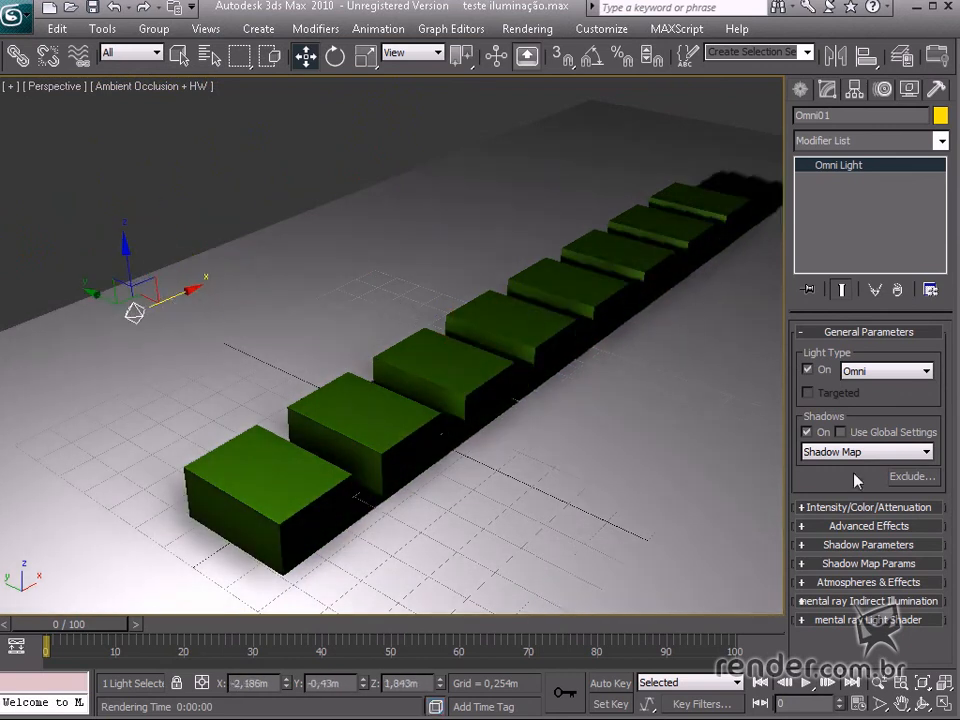
Try brighter and dimmer intensities for the omni light and set its multiplier to 1.304.
{"action": "left_click", "coordinate": [855, 508]}
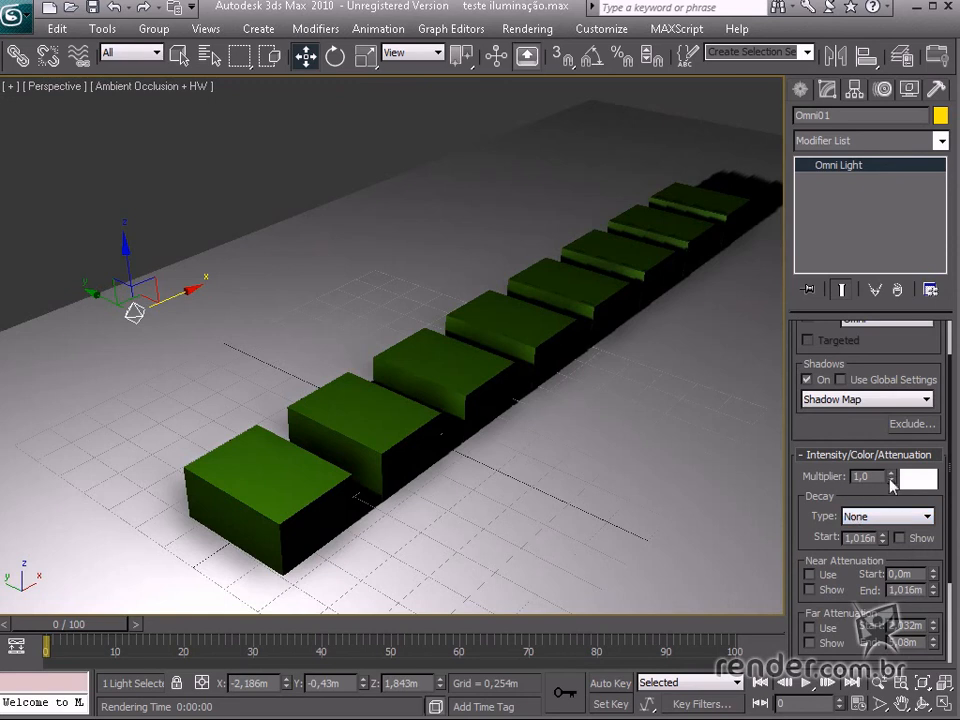
{"action": "left_click_drag", "start_coordinate": [895, 483], "coordinate": [885, 395]}
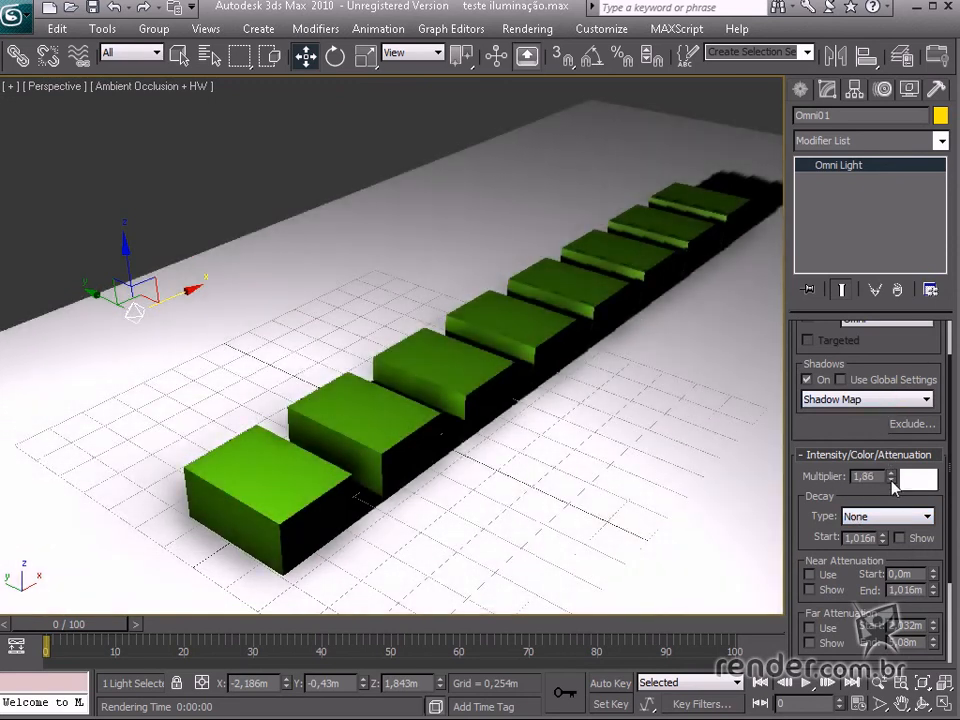
{"action": "left_click_drag", "start_coordinate": [893, 487], "coordinate": [907, 530]}
{"action": "left_click_drag", "start_coordinate": [899, 487], "coordinate": [872, 459]}
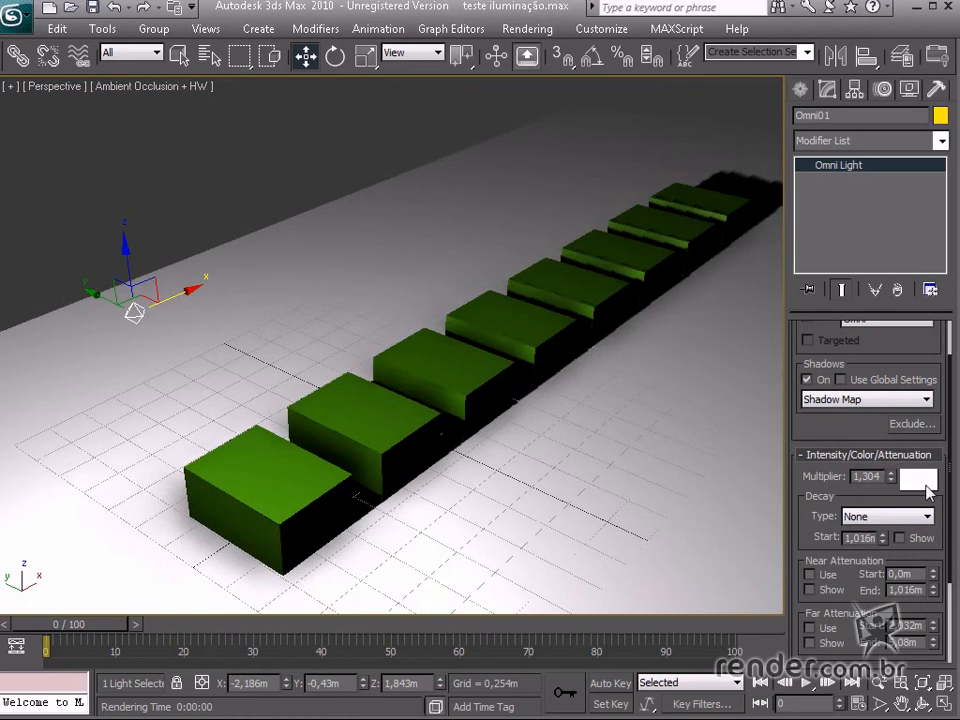
Try cream and light-blue tints for the omni light and set its color to pale yellow, RGB 223, 224, 148.
{"action": "left_click", "coordinate": [919, 482]}
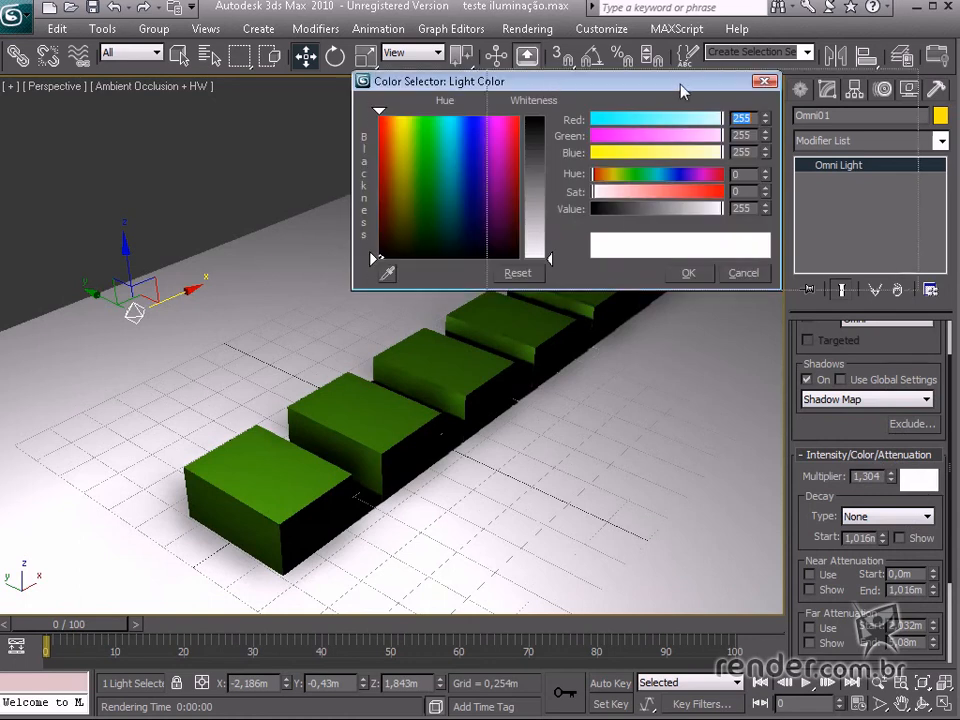
{"action": "left_click_drag", "start_coordinate": [514, 88], "coordinate": [687, 69]}
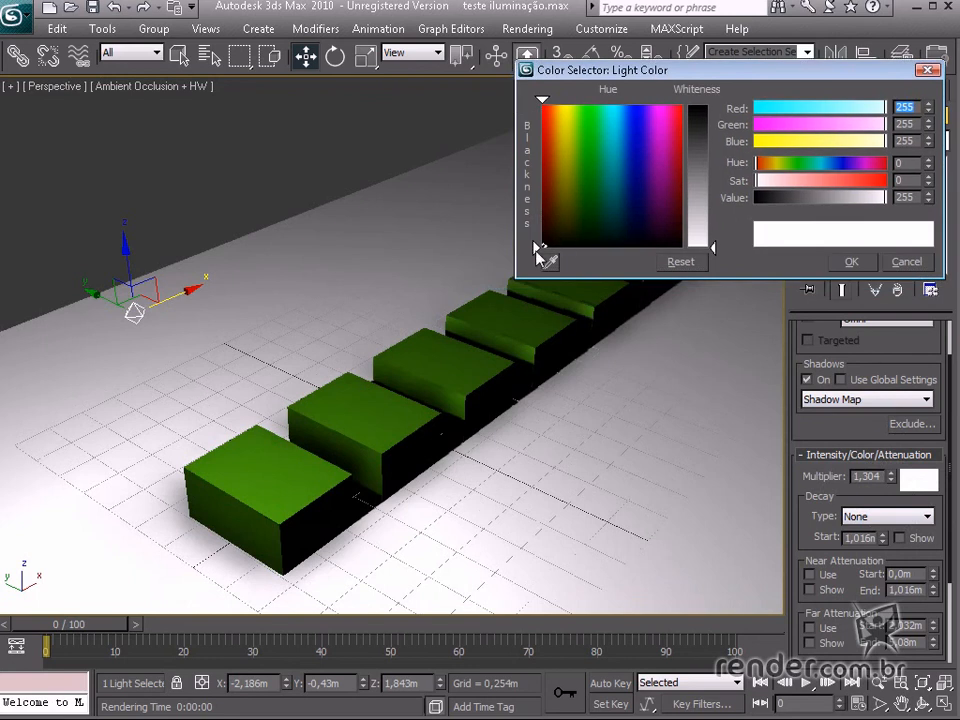
{"action": "left_click_drag", "start_coordinate": [537, 248], "coordinate": [543, 153]}
{"action": "left_click_drag", "start_coordinate": [542, 101], "coordinate": [564, 101]}
{"action": "left_click_drag", "start_coordinate": [713, 247], "coordinate": [702, 213]}
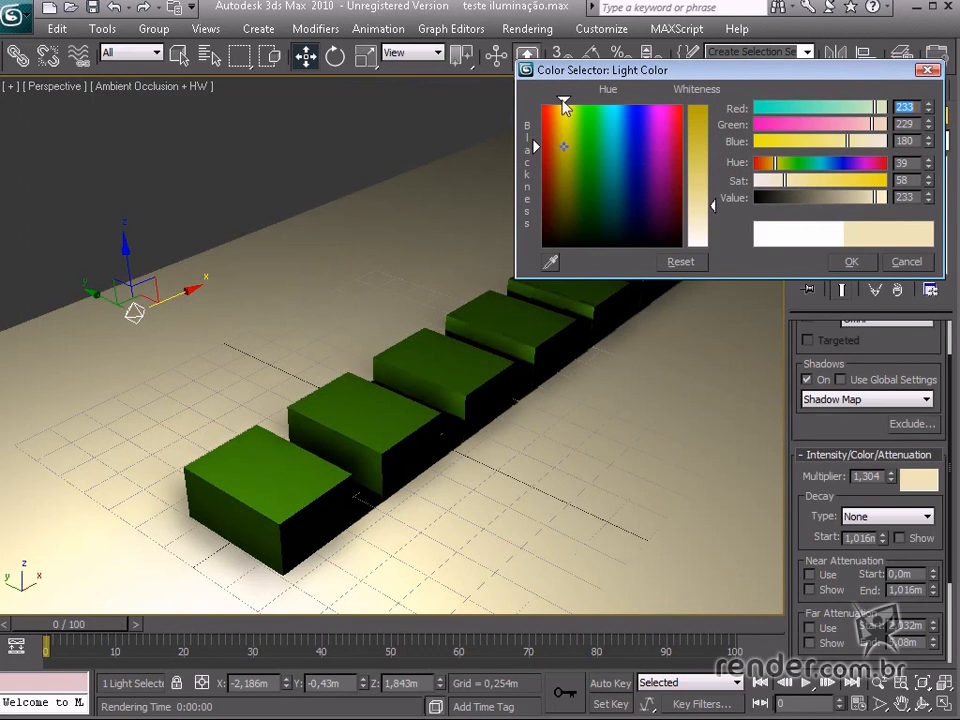
{"action": "left_click_drag", "start_coordinate": [564, 106], "coordinate": [619, 104]}
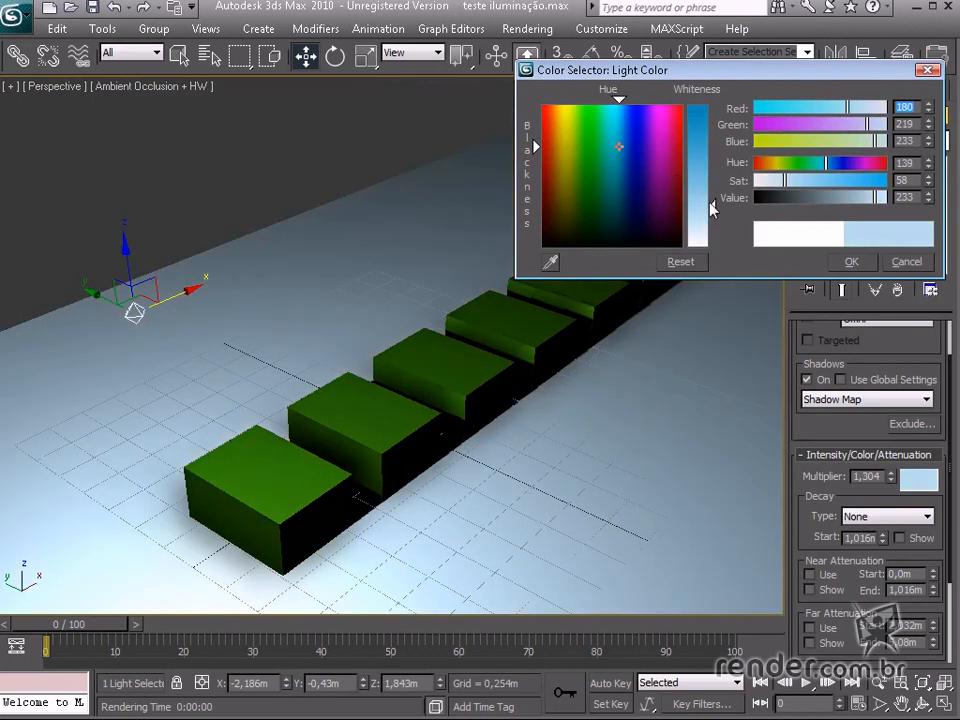
{"action": "mouse_move", "coordinate": [713, 207]}
{"action": "left_mouse_down"}
{"action": "mouse_move", "coordinate": [714, 147]}
{"action": "mouse_move", "coordinate": [714, 200]}
{"action": "left_mouse_up"}
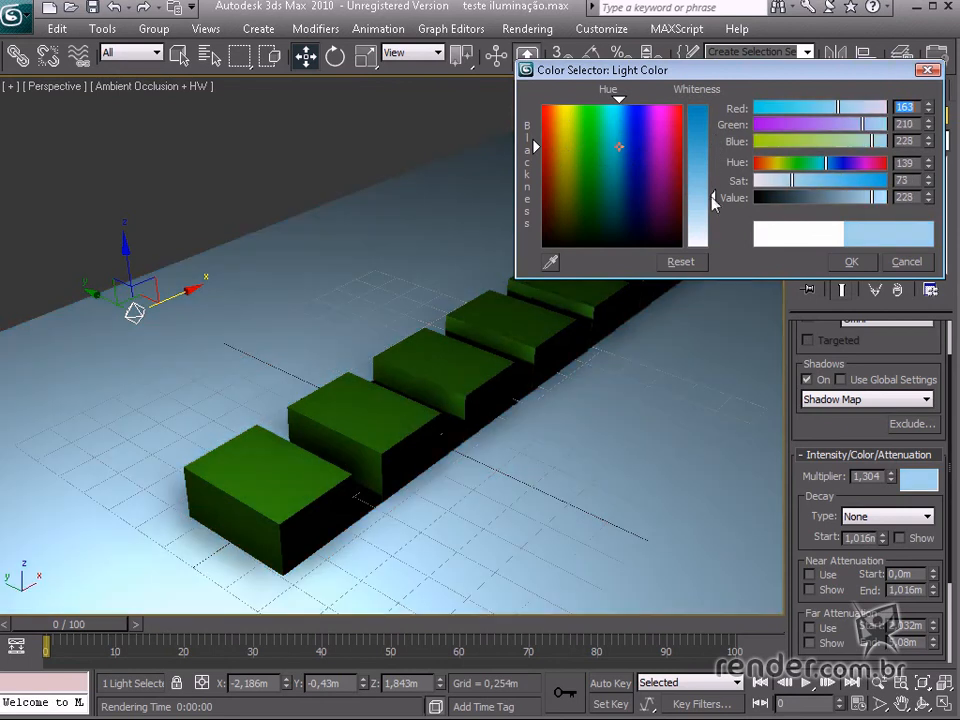
{"action": "left_click_drag", "start_coordinate": [614, 104], "coordinate": [567, 105]}
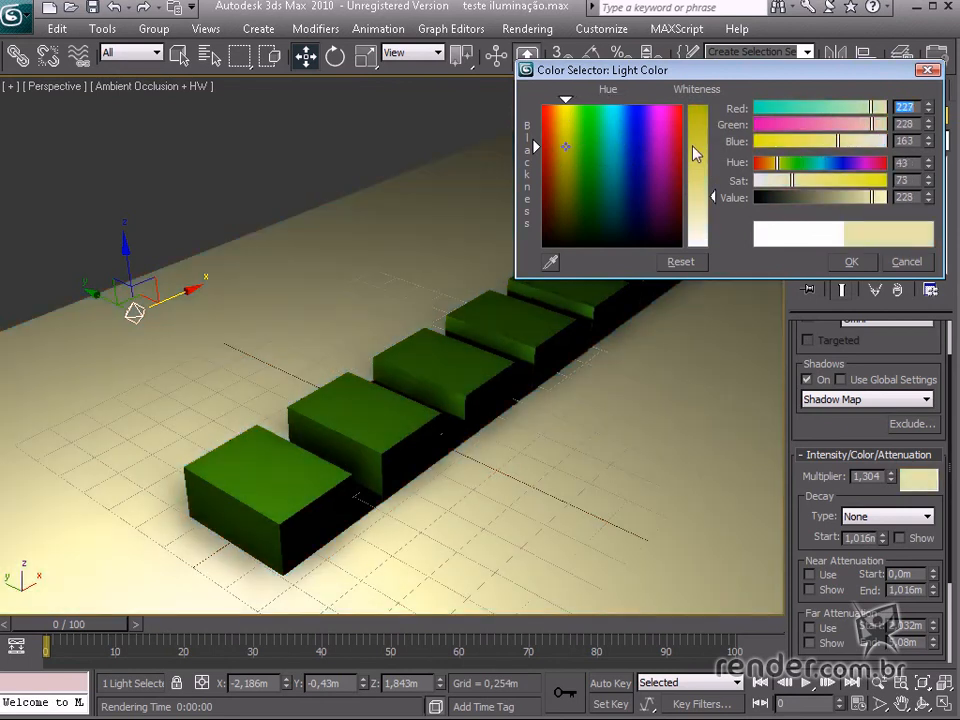
{"action": "left_click_drag", "start_coordinate": [697, 153], "coordinate": [711, 193]}
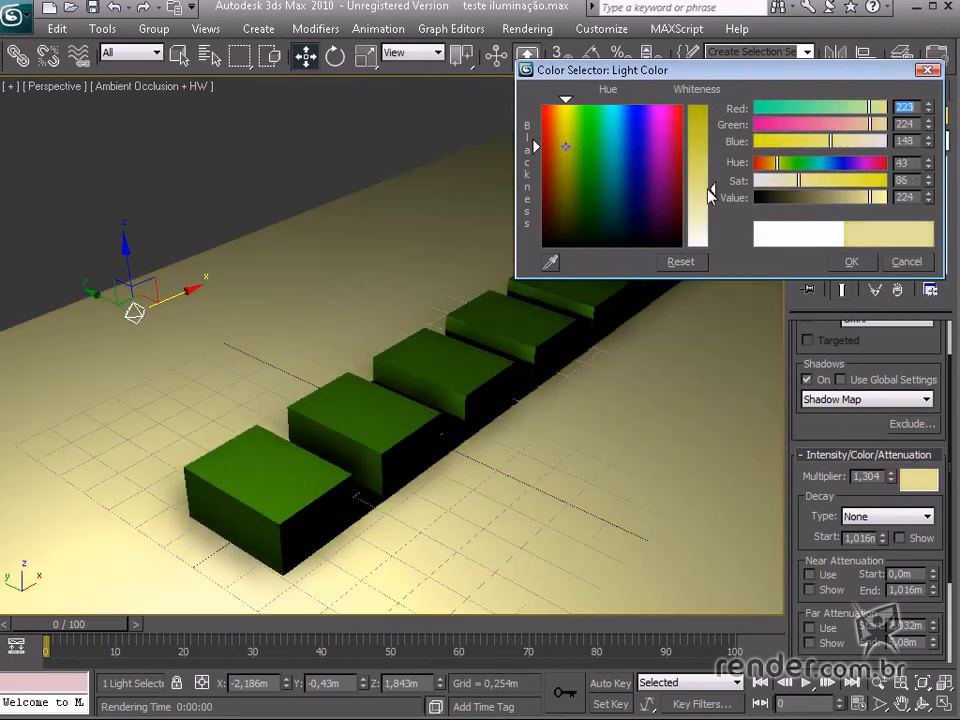
{"action": "left_click", "coordinate": [851, 261]}
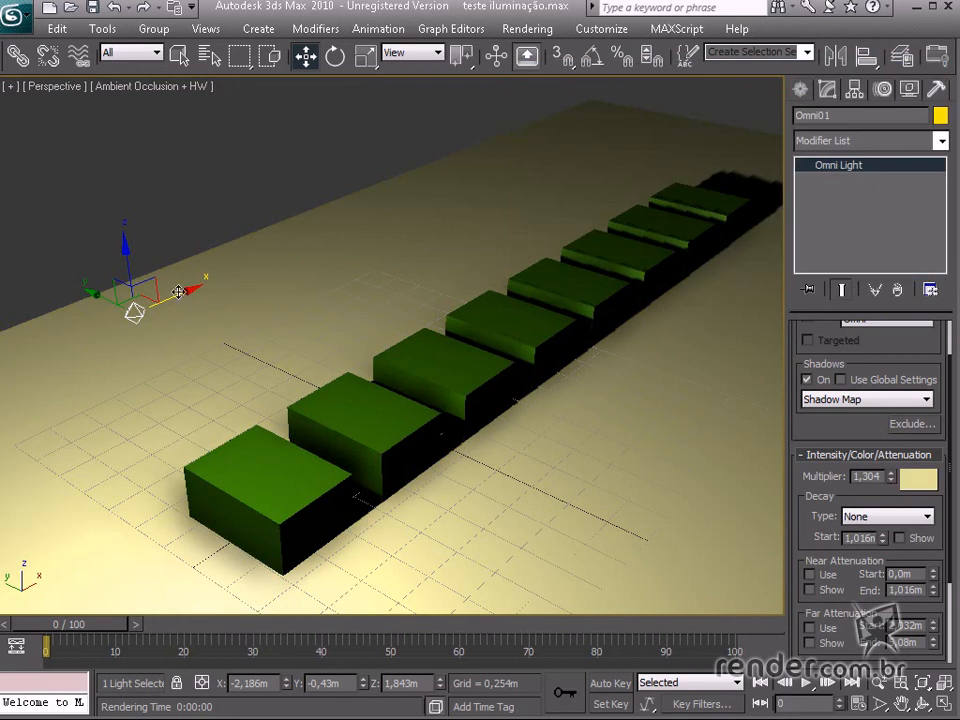
Clone the omni light as one copy along X to about -0.064 m and lower the copy's multiplier to 0.104.
{"action": "mouse_move", "coordinate": [177, 296]}
{"action": "left_mouse_down", "text": "shift"}
{"action": "mouse_move", "coordinate": [266, 242]}
{"action": "mouse_move", "coordinate": [493, 193]}
{"action": "mouse_move", "coordinate": [502, 200]}
{"action": "left_mouse_up", "text": "shift"}
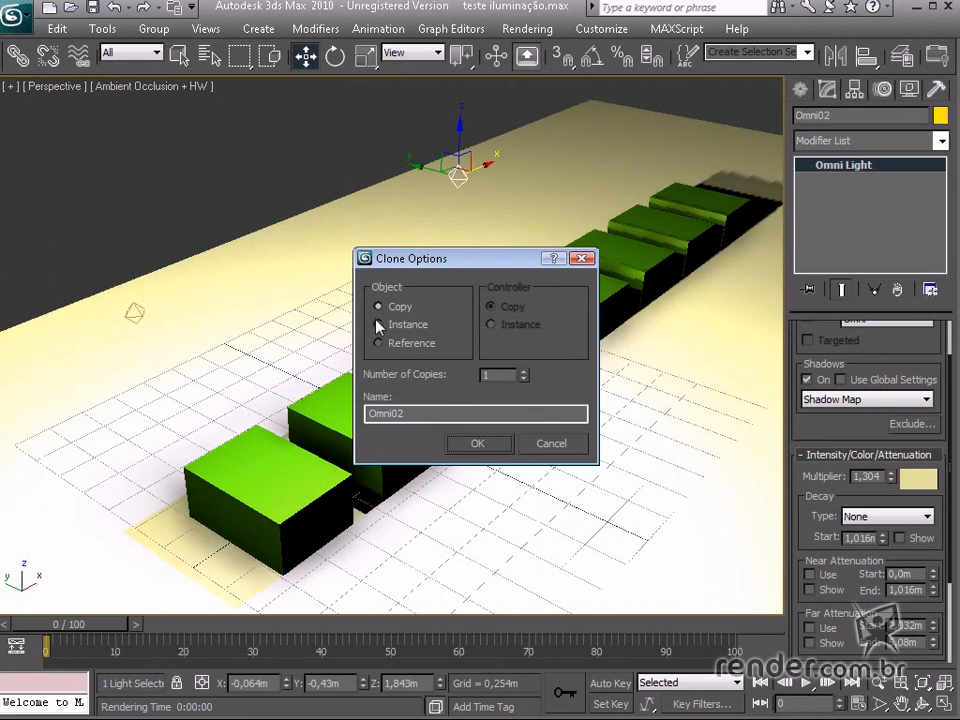
{"action": "left_click", "coordinate": [476, 444]}
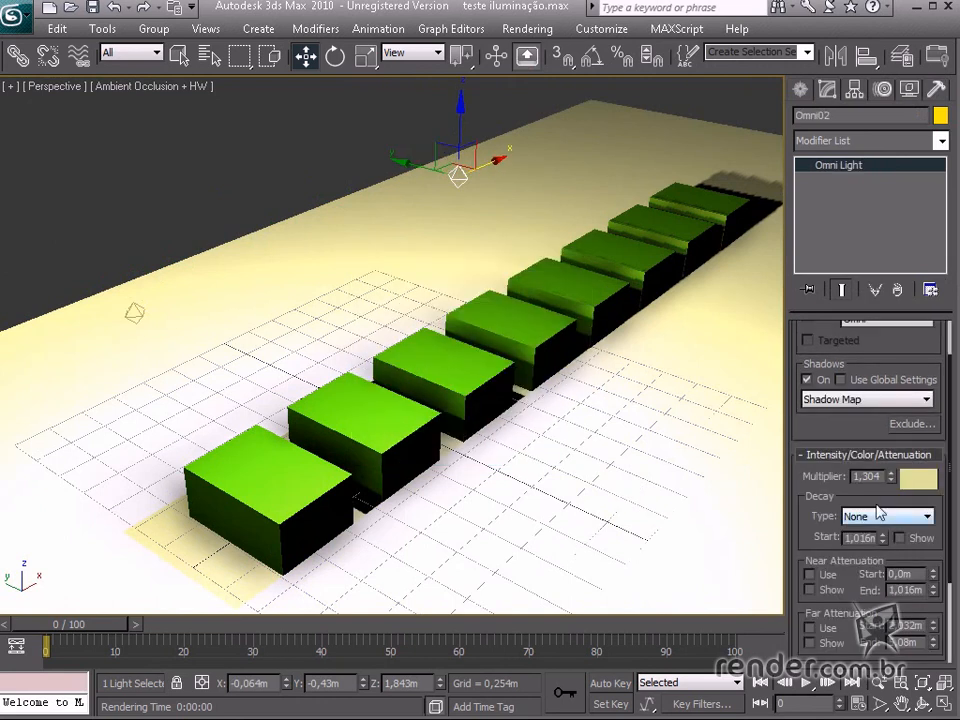
{"action": "left_click_drag", "start_coordinate": [894, 480], "coordinate": [853, 457]}
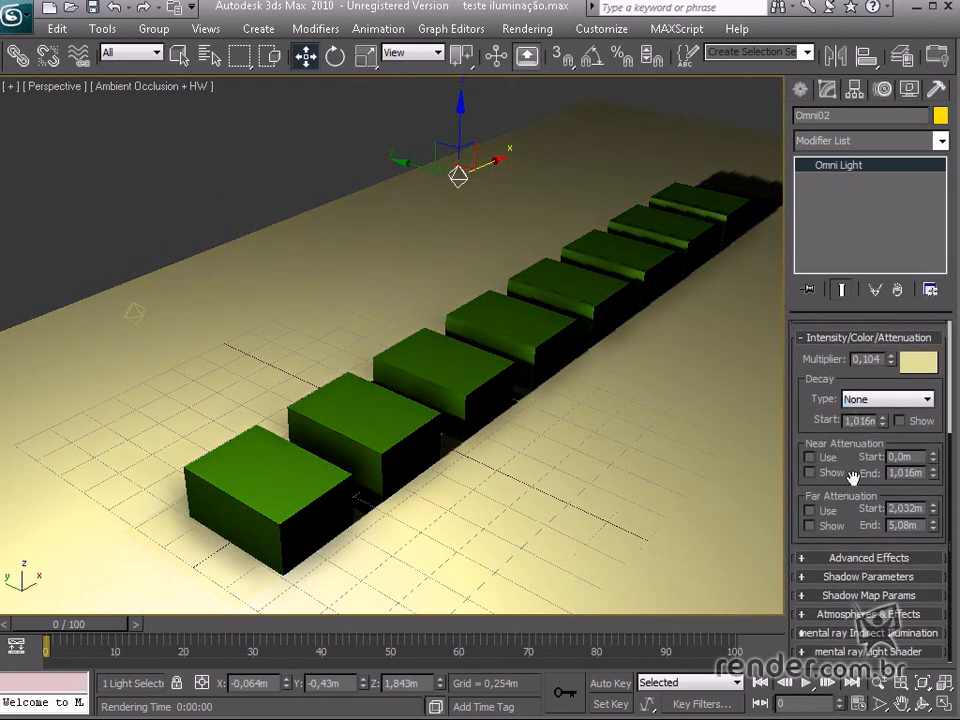
Look over the copied light's advanced effects and set its multiplier to -0.016.
{"action": "left_click", "coordinate": [870, 557]}
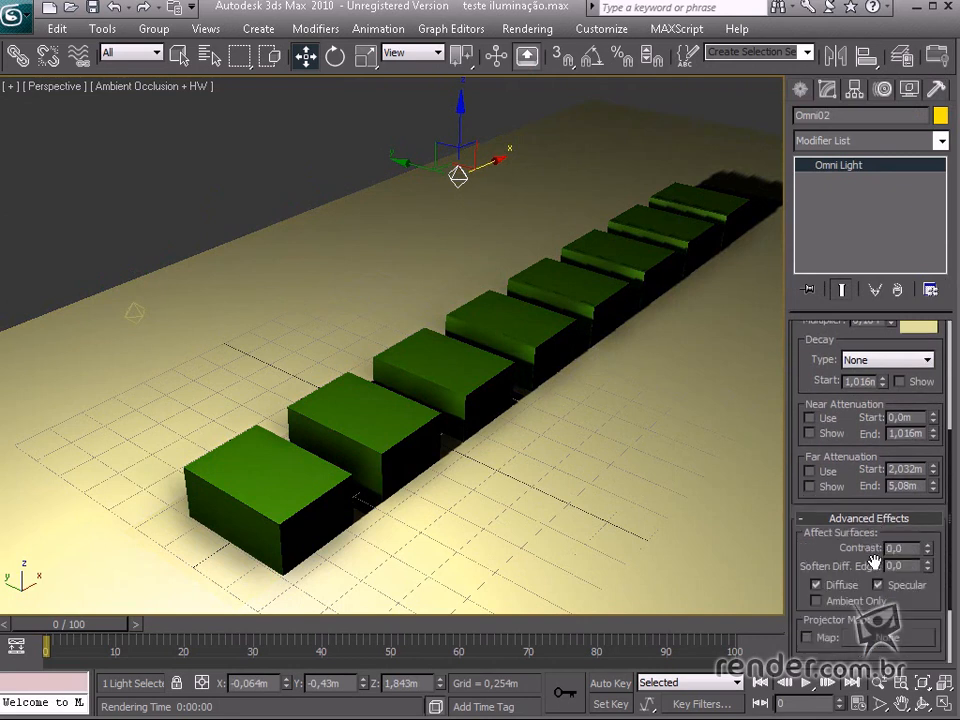
{"action": "scroll", "coordinate": [857, 465], "scroll_direction": "down", "scroll_amount": 2}
{"action": "left_click_drag", "start_coordinate": [855, 460], "coordinate": [872, 622]}
{"action": "left_click", "coordinate": [871, 609]}
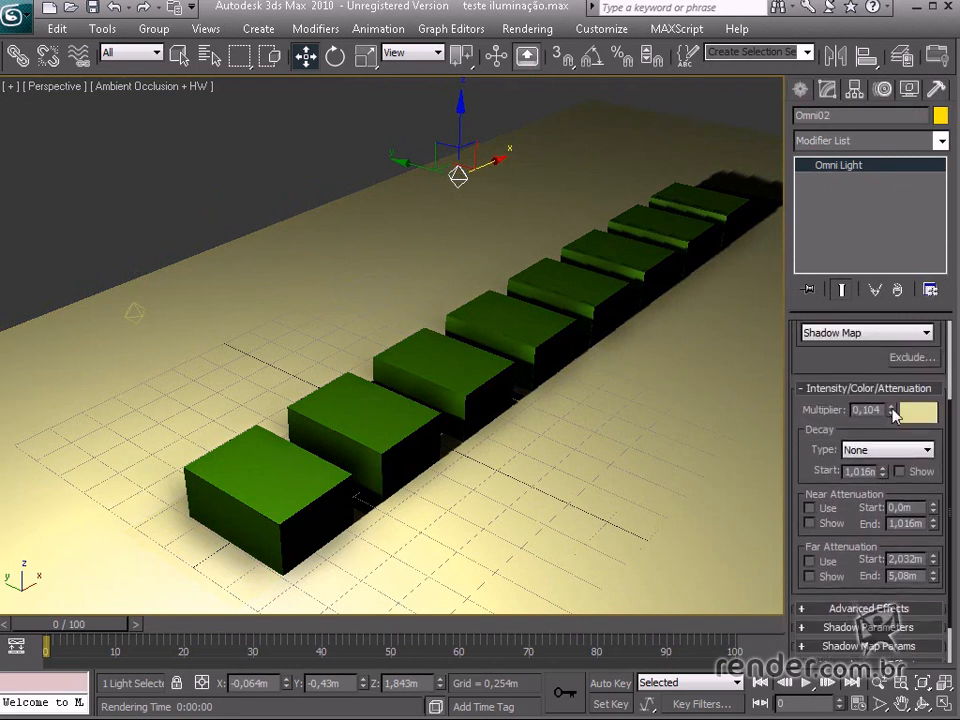
{"action": "left_click_drag", "start_coordinate": [893, 414], "coordinate": [897, 418]}
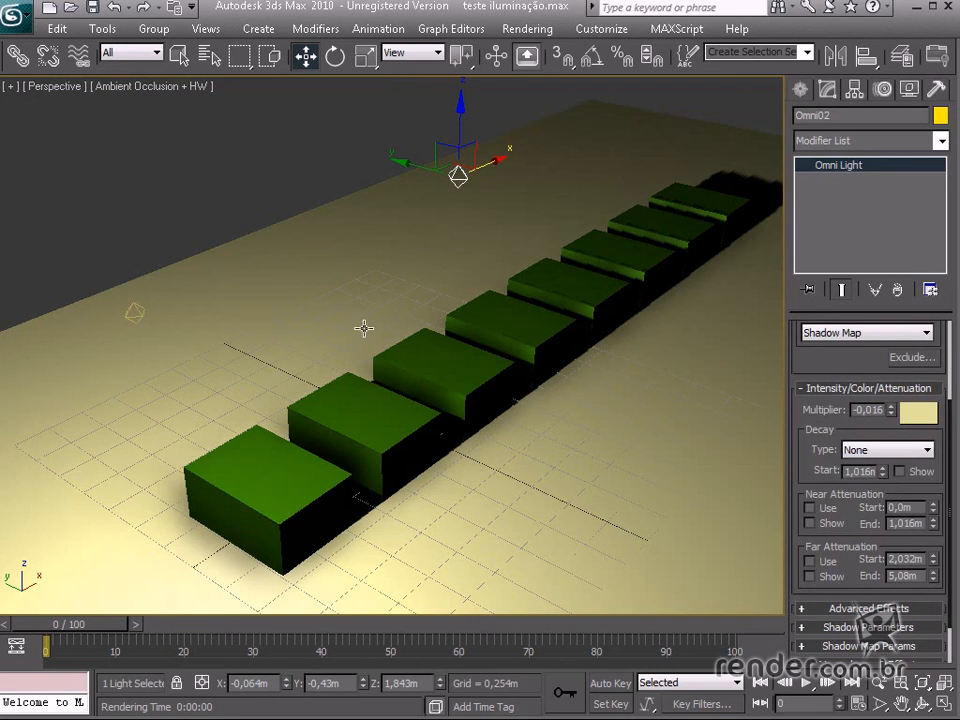
Render the perspective view to check both omni lights, and close the rendered frame.
{"action": "left_click", "coordinate": [527, 28]}
{"action": "left_click", "coordinate": [537, 48]}
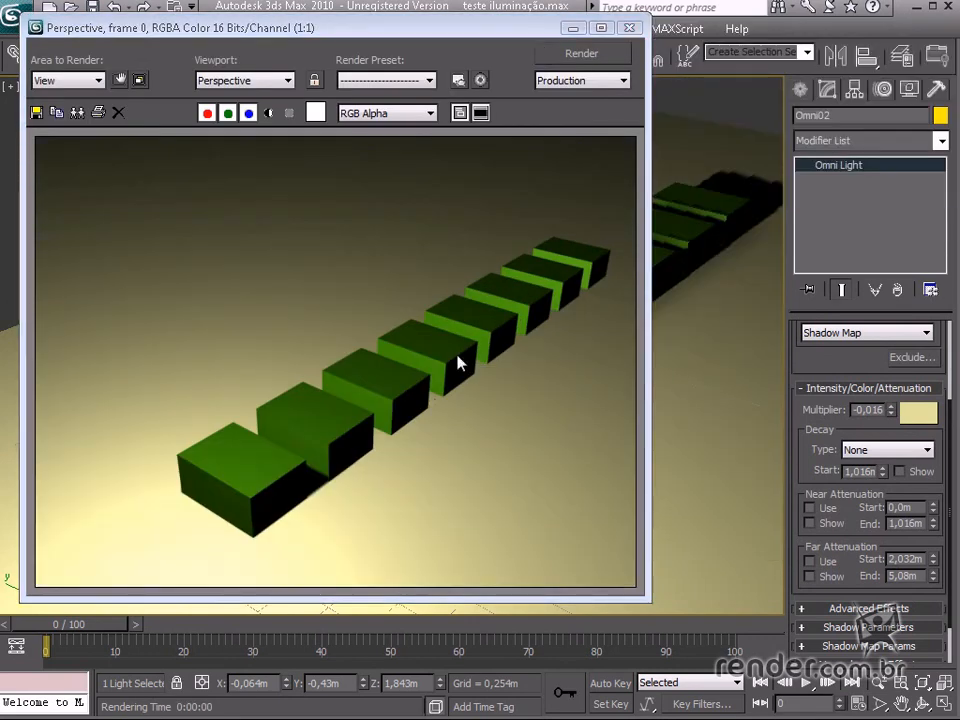
{"action": "left_click", "coordinate": [629, 27]}
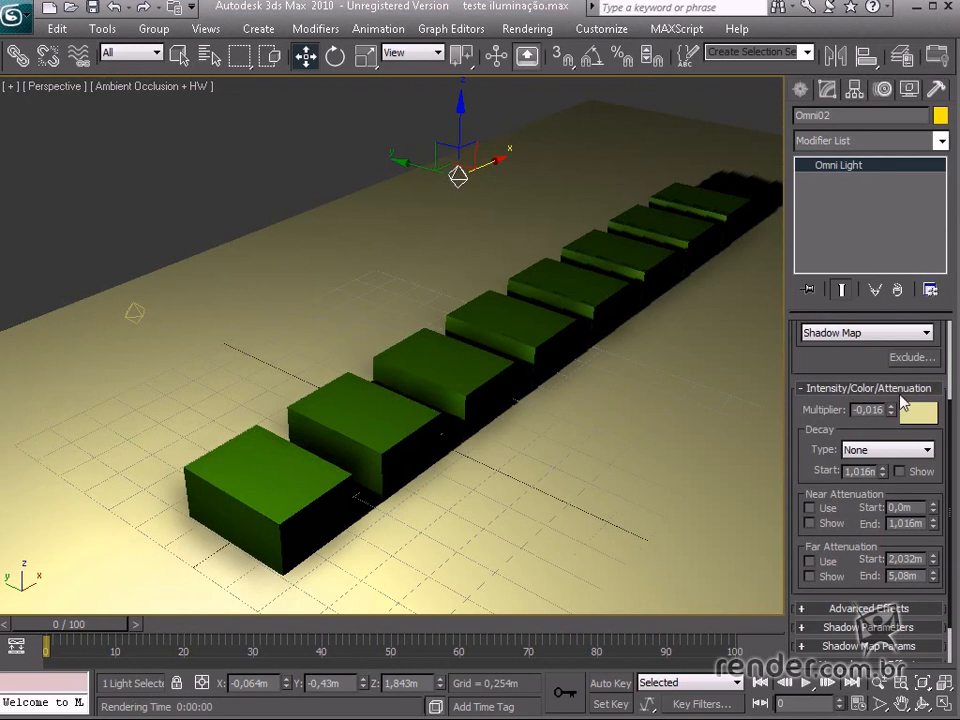
{"action": "scroll", "coordinate": [853, 429], "scroll_direction": "up", "scroll_amount": 4}
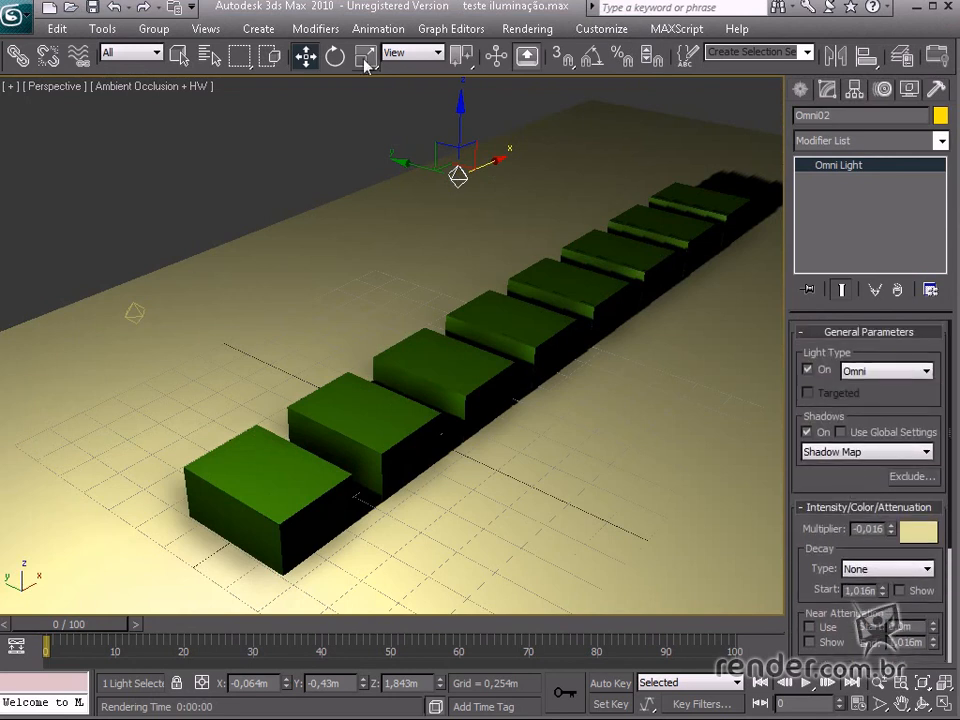
View the shadows from around the boxes and move the copied omni light along Y to about -2.345 m.
{"action": "left_click", "coordinate": [307, 158]}
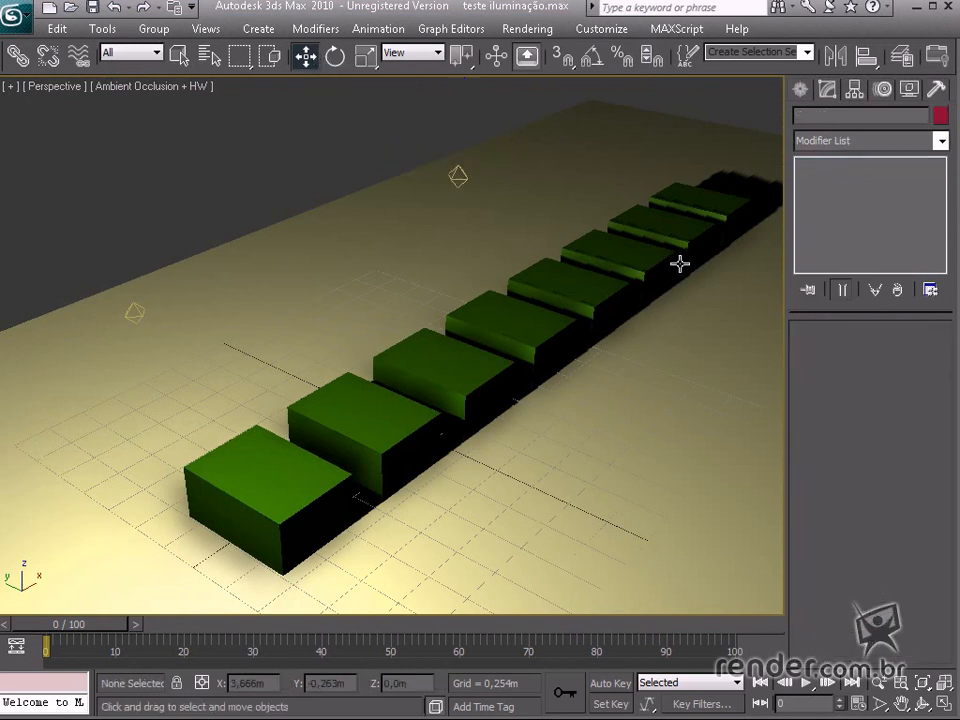
{"action": "middle_click_drag", "start_coordinate": [620, 494], "coordinate": [587, 450]}
{"action": "middle_click_drag", "start_coordinate": [522, 468], "coordinate": [653, 474], "text": "alt"}
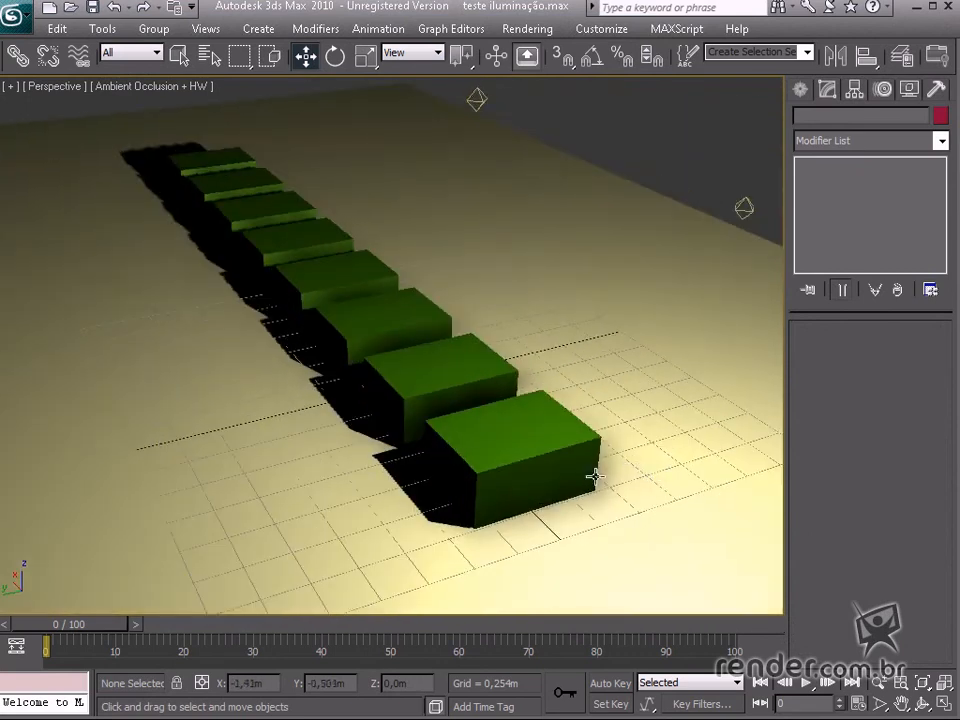
{"action": "middle_click_drag", "start_coordinate": [594, 474], "coordinate": [433, 499], "text": "alt"}
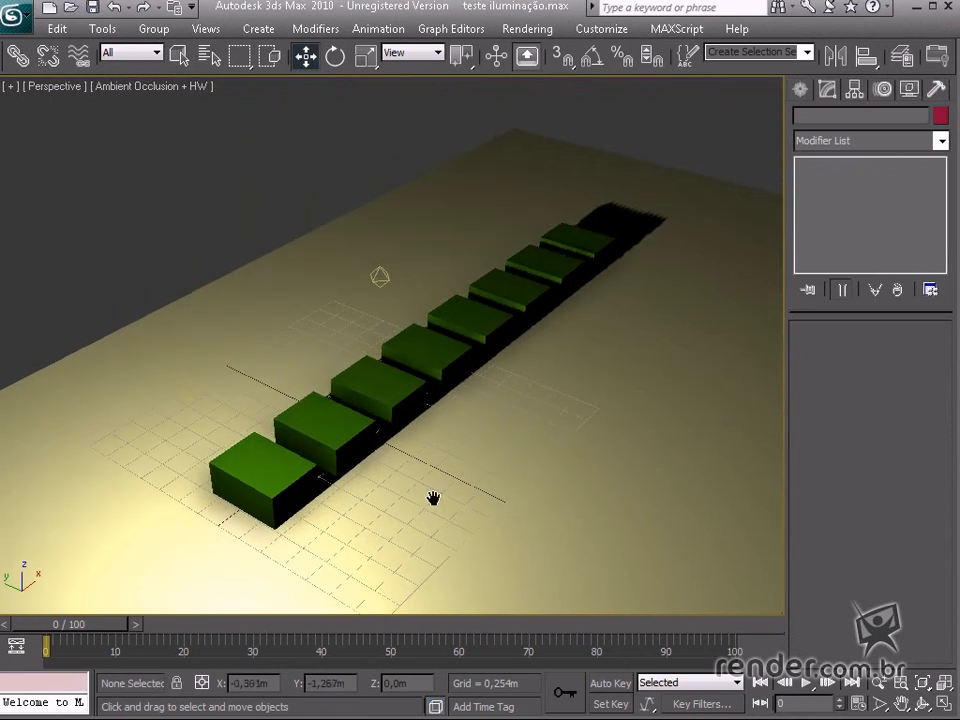
{"action": "left_click", "coordinate": [377, 275]}
{"action": "left_click_drag", "start_coordinate": [346, 268], "coordinate": [508, 404]}
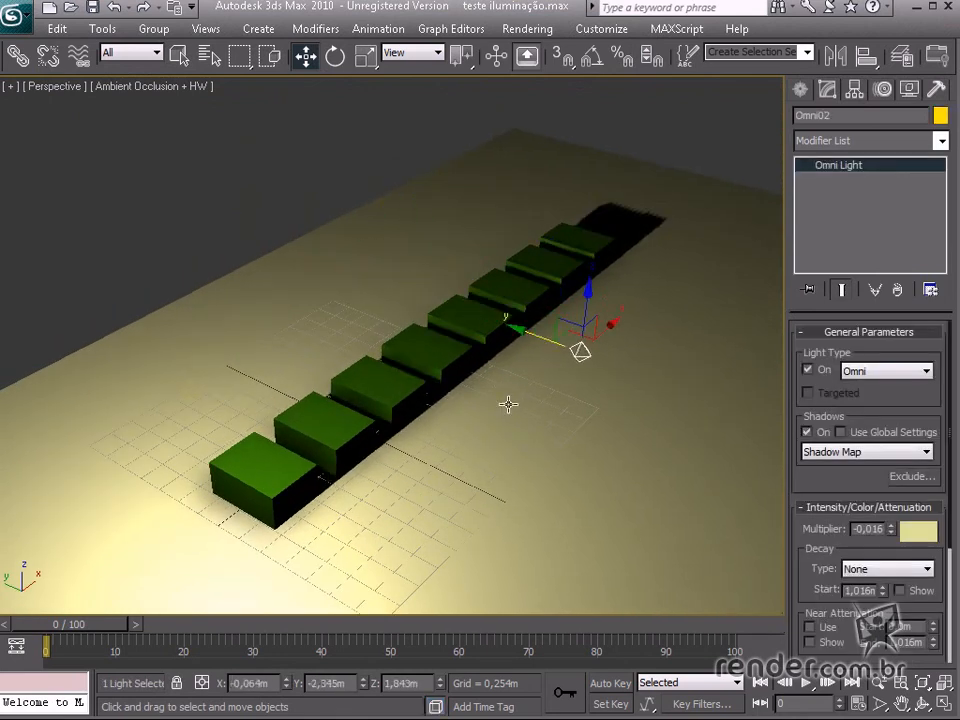
Move the original omni light along Y to about -1.841 m and check the shadows from another angle.
{"action": "left_click", "coordinate": [197, 395]}
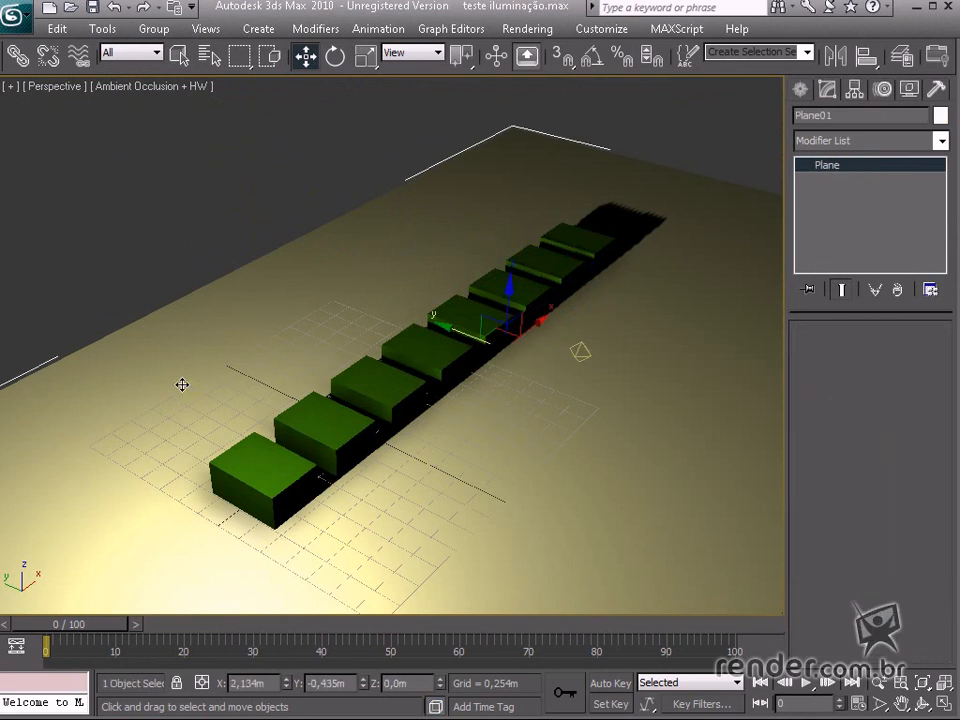
{"action": "left_click", "coordinate": [193, 390]}
{"action": "left_click_drag", "start_coordinate": [155, 370], "coordinate": [305, 454]}
{"action": "middle_click_drag", "start_coordinate": [456, 450], "coordinate": [517, 430], "text": "alt"}
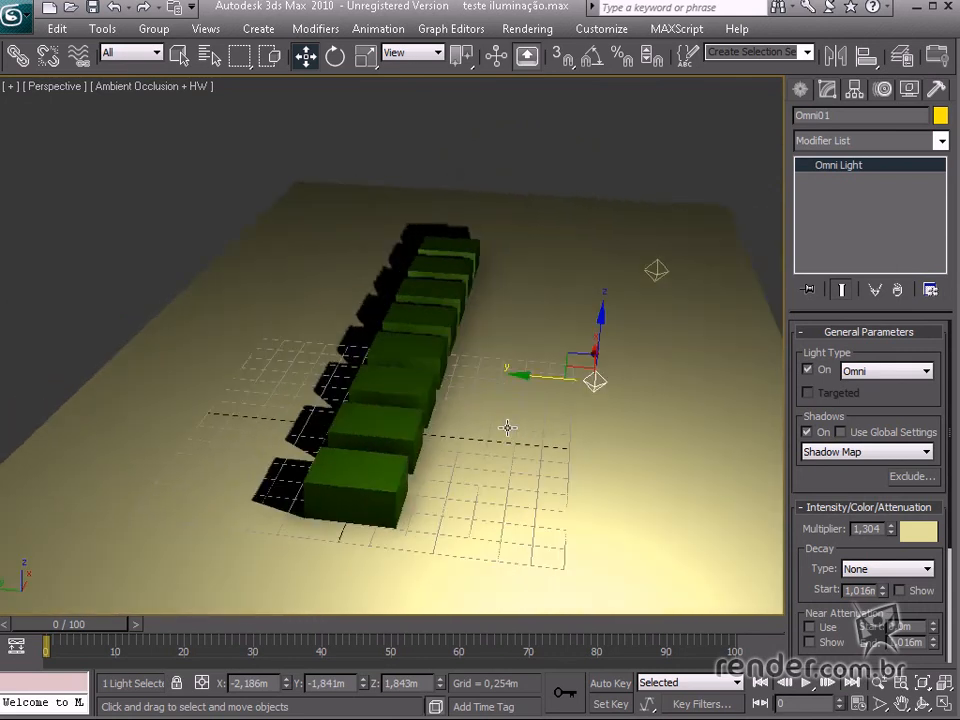